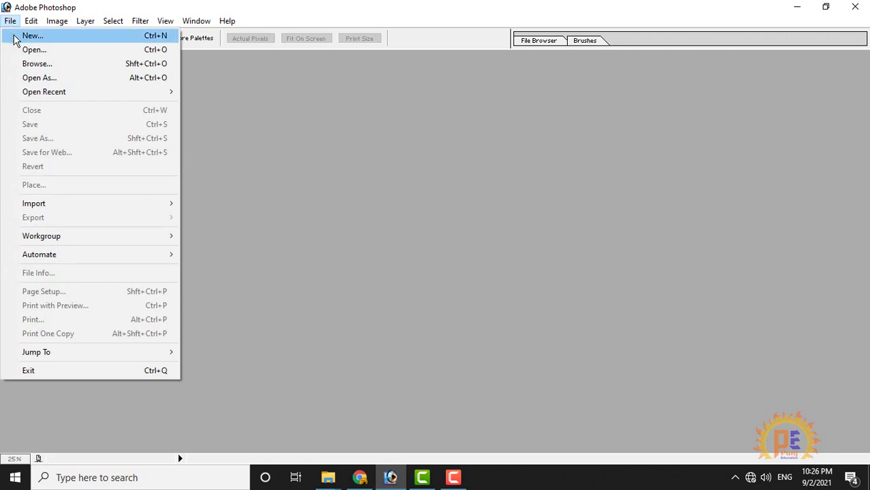
# Start a new document and enter "name" as its name
pyautogui.click(14, 36)
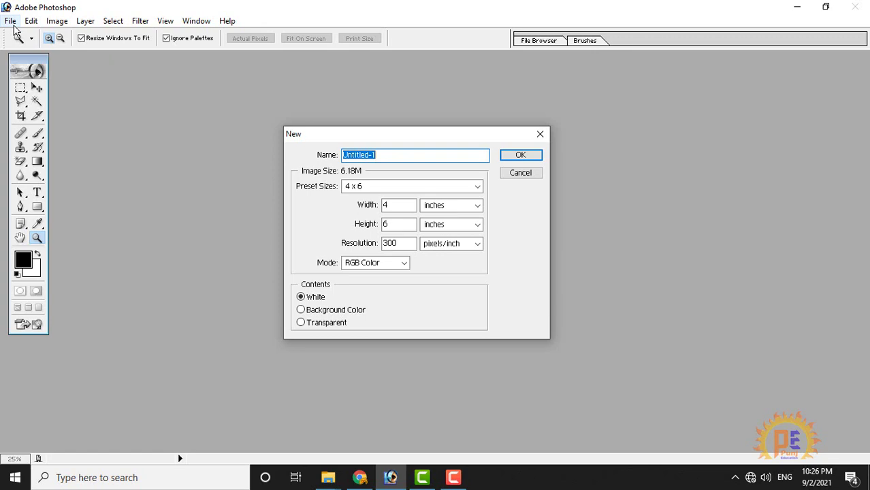
pyautogui.moveTo(315, 138)
pyautogui.mouseDown()
pyautogui.moveTo(301, 137)
pyautogui.moveTo(312, 139)
pyautogui.mouseUp()
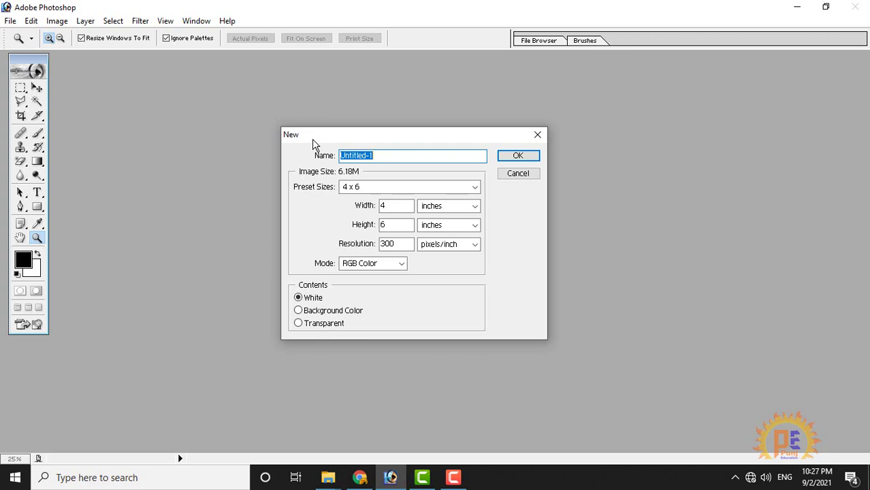
pyautogui.moveTo(392, 135); pyautogui.dragTo(401, 136)
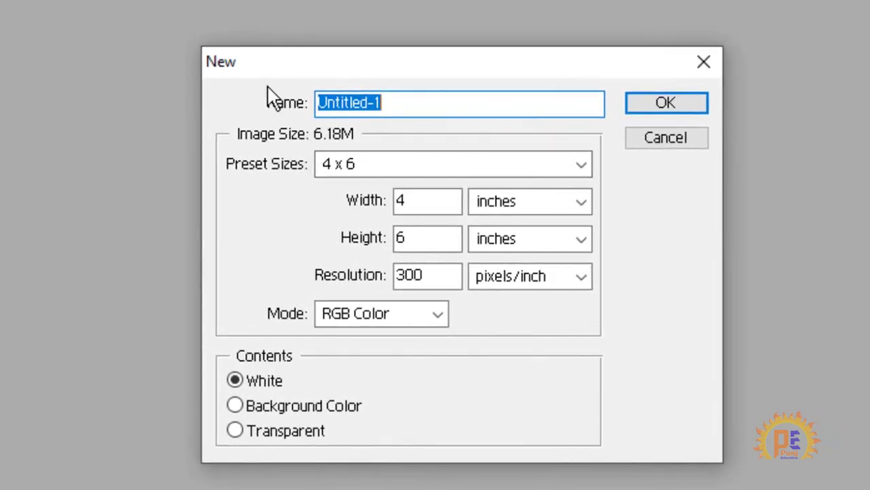
pyautogui.click(485, 107)
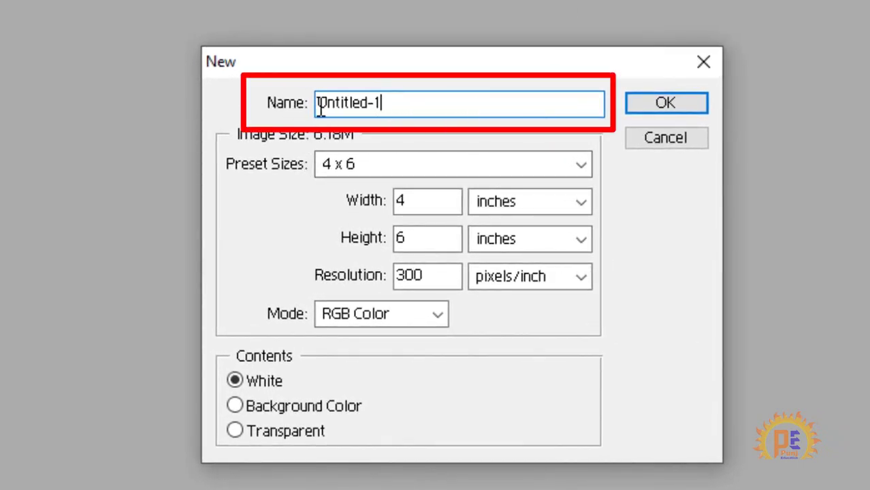
pyautogui.moveTo(381, 108); pyautogui.dragTo(323, 112)
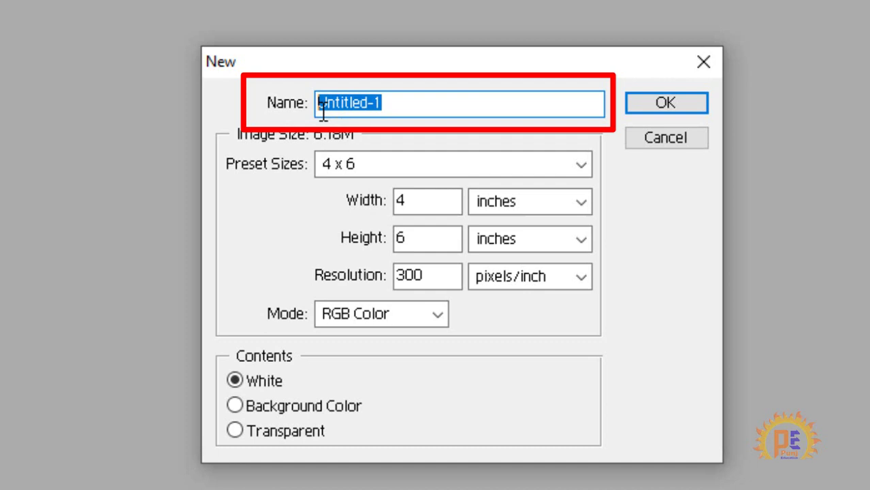
pyautogui.click(411, 107)
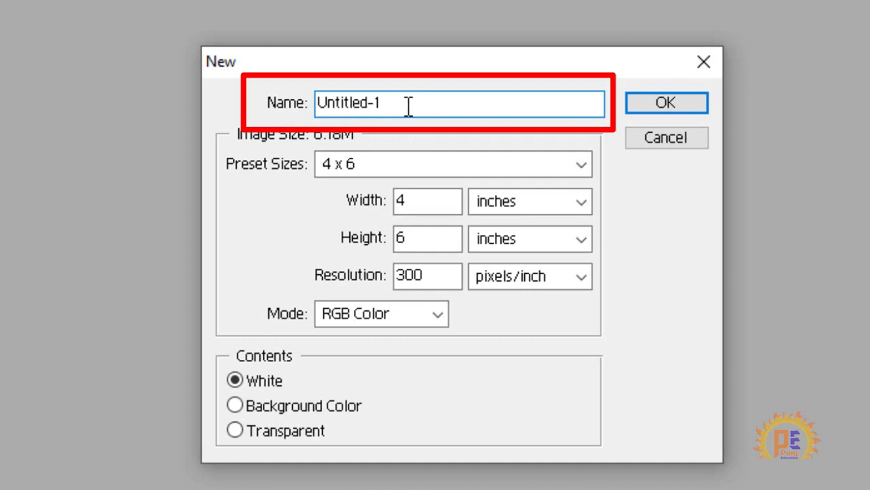
pyautogui.moveTo(402, 105); pyautogui.dragTo(290, 108)
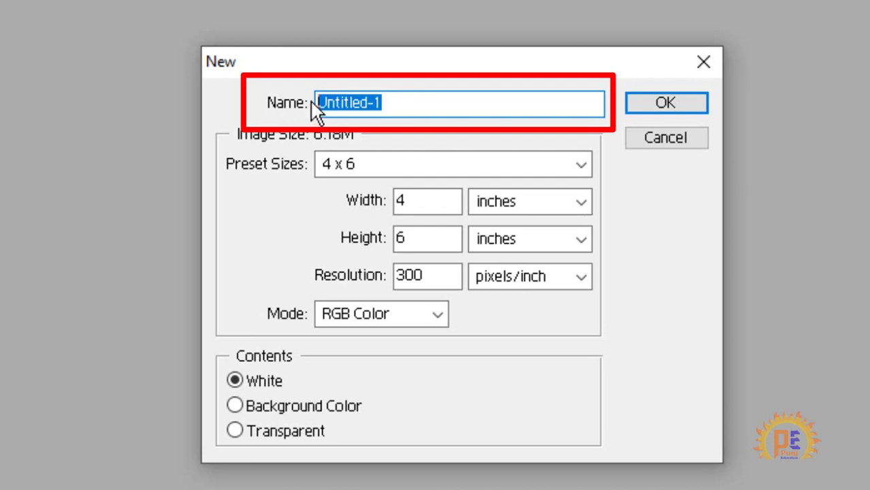
pyautogui.press('BackSpace')
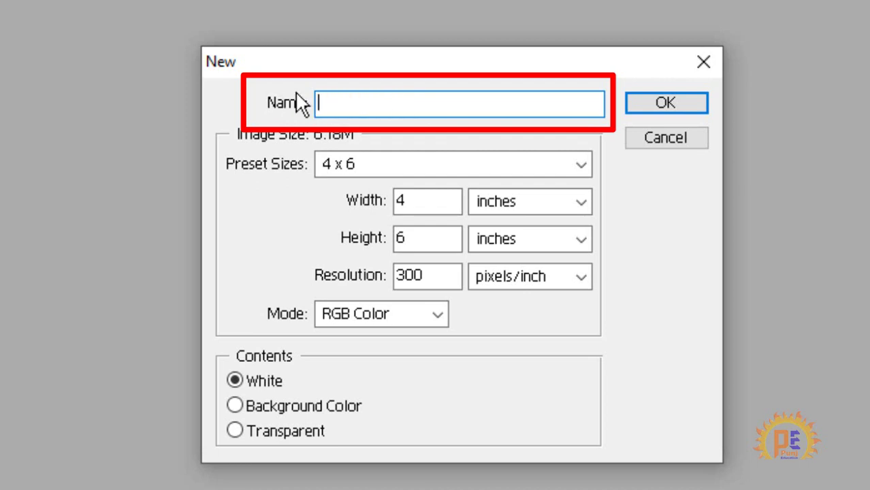
pyautogui.write('name')
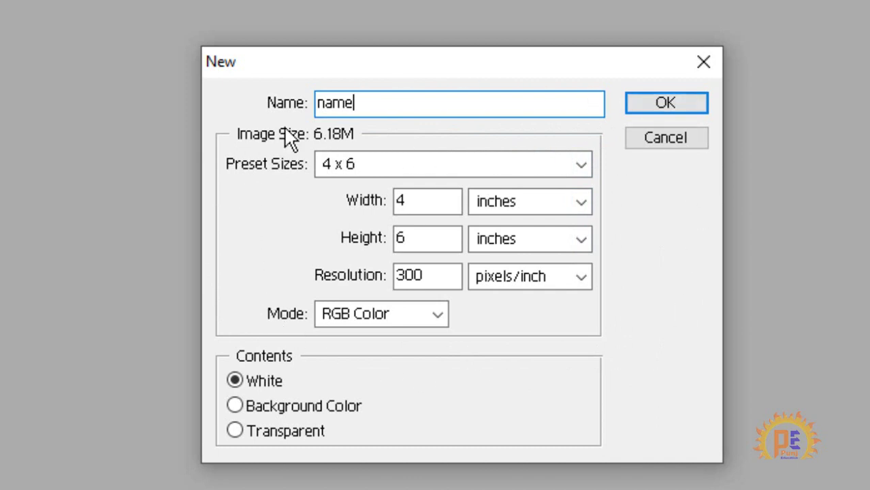
# Choose the A4 preset size for the new document
pyautogui.click(394, 165)
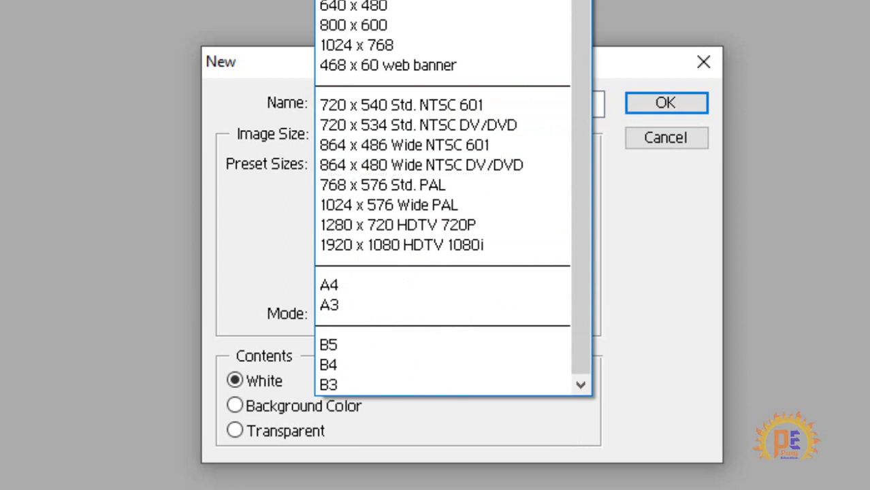
pyautogui.click(381, 286)
pyautogui.scroll(1, 407, 155)
pyautogui.scroll(-1, 408, 160)
pyautogui.click(395, 288)
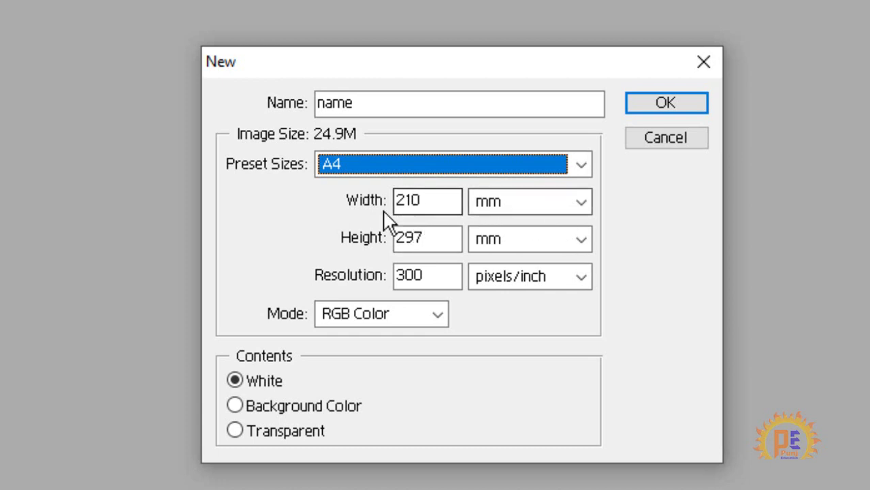
# Change the units of the new document's width and height to inches
pyautogui.moveTo(427, 198); pyautogui.dragTo(371, 199)
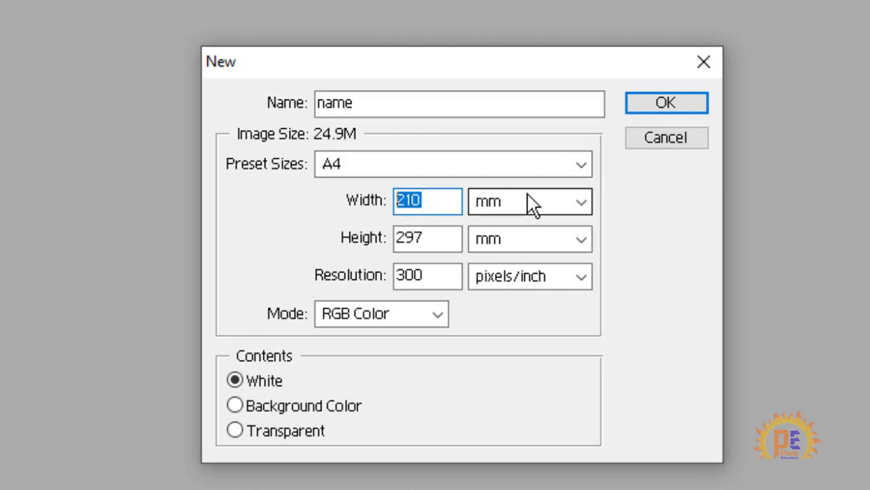
pyautogui.click(543, 208)
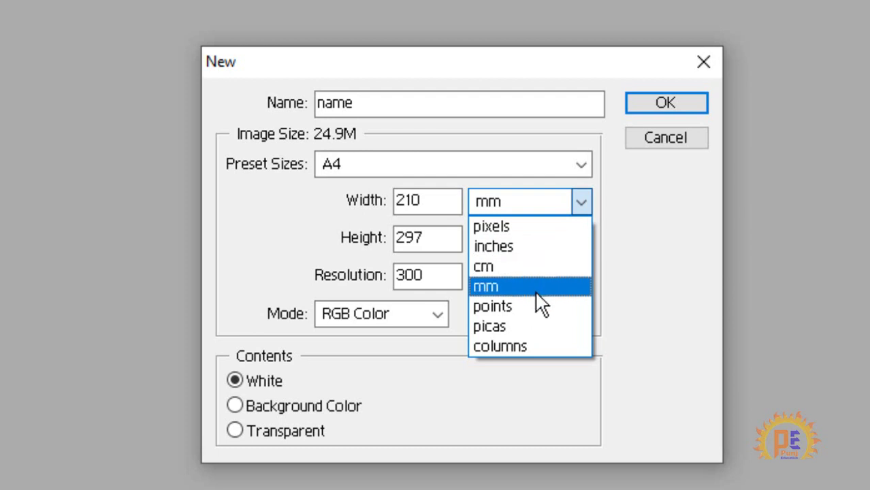
pyautogui.click(555, 247)
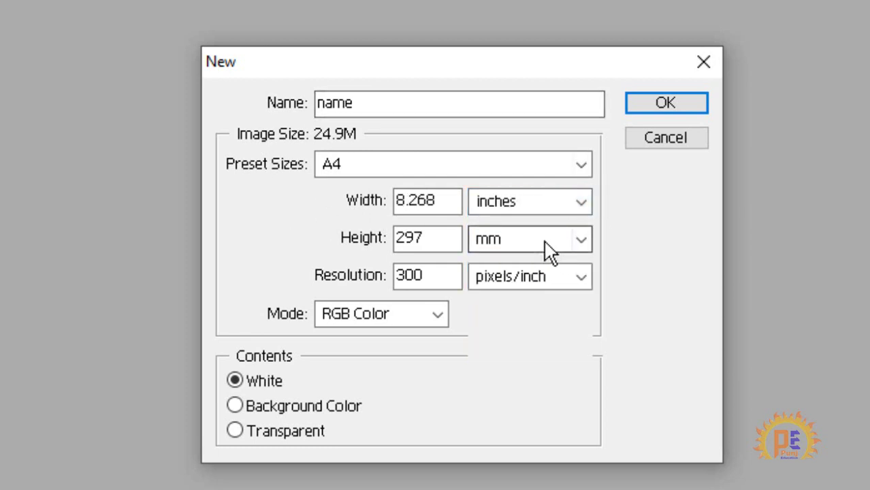
pyautogui.click(550, 251)
pyautogui.click(527, 283)
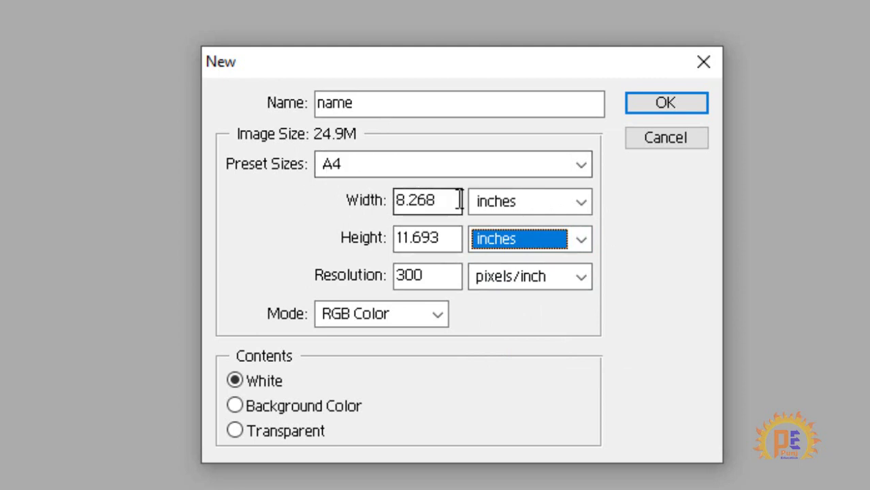
pyautogui.moveTo(459, 200); pyautogui.dragTo(355, 196)
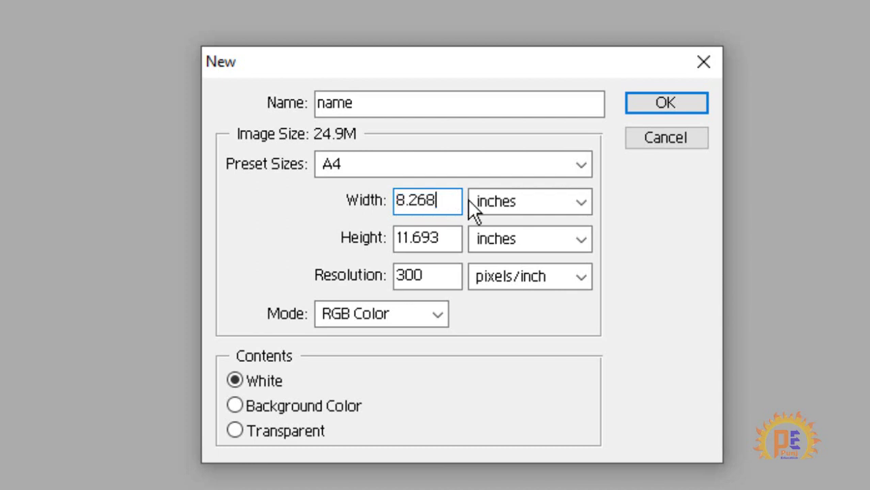
pyautogui.press('Tab')
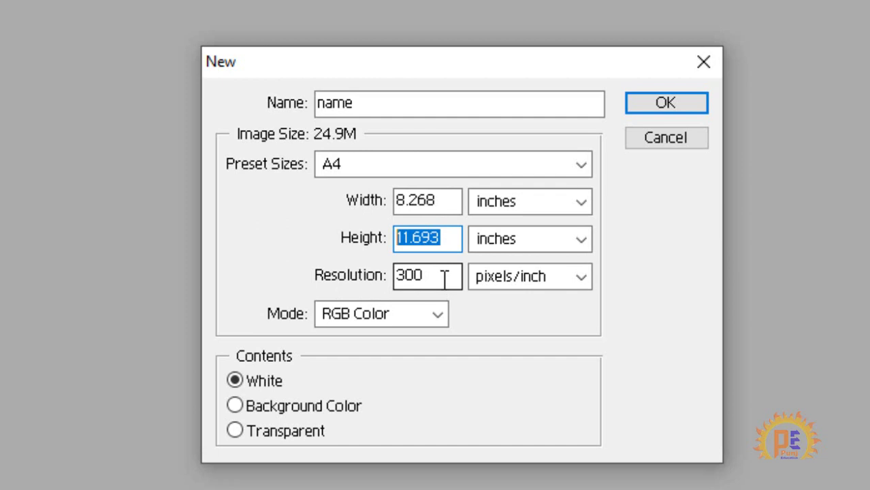
pyautogui.press('Tab')
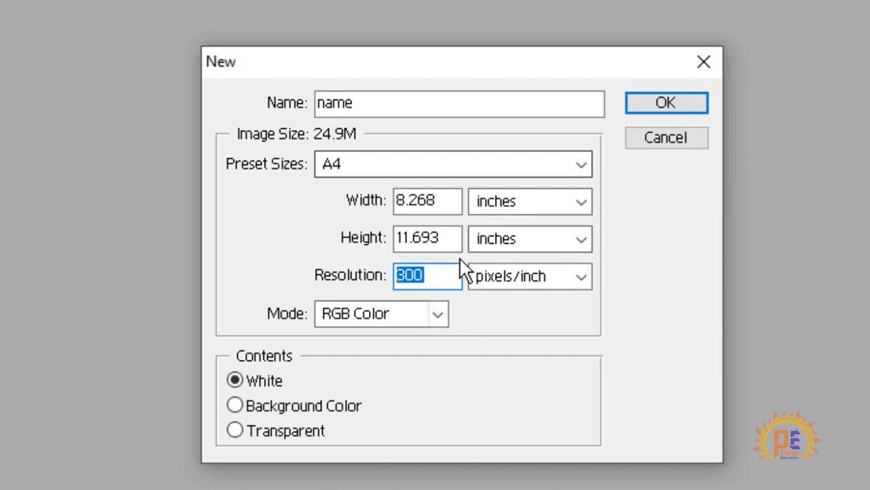
pyautogui.click(447, 276)
pyautogui.moveTo(444, 275); pyautogui.dragTo(386, 275)
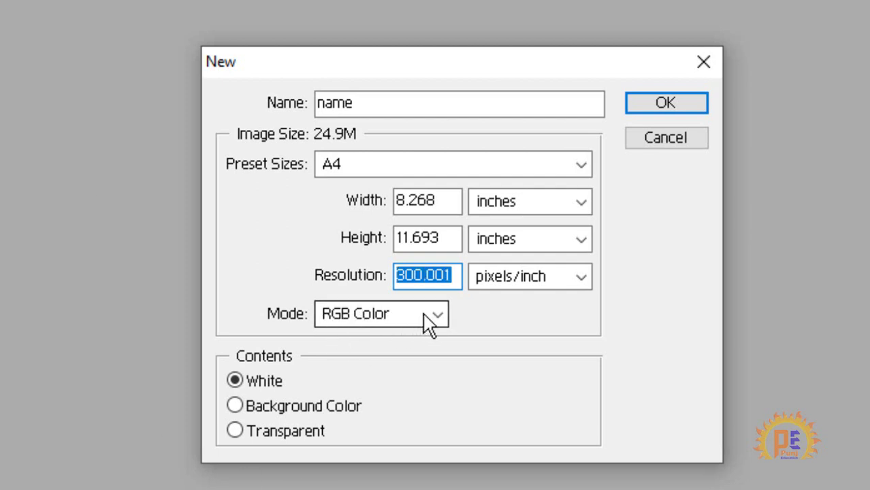
# Create the document with White contents, and maximize its window with the page fitted on screen
pyautogui.click(271, 388)
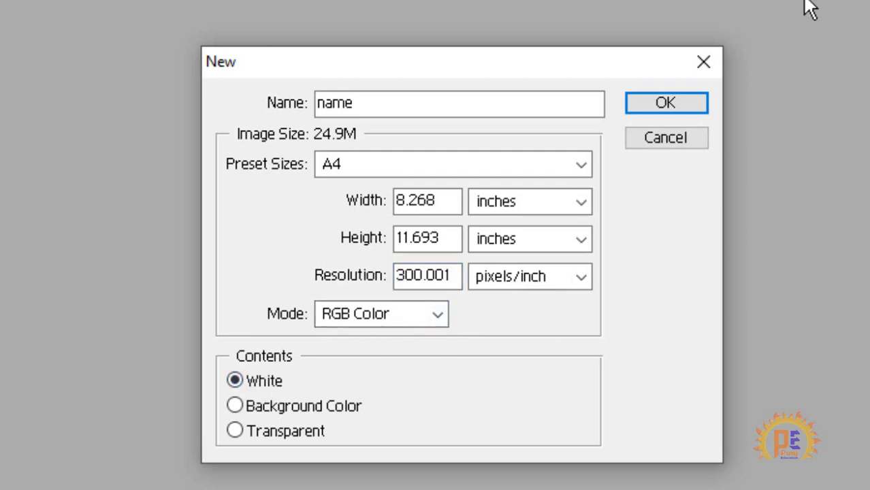
pyautogui.click(688, 108)
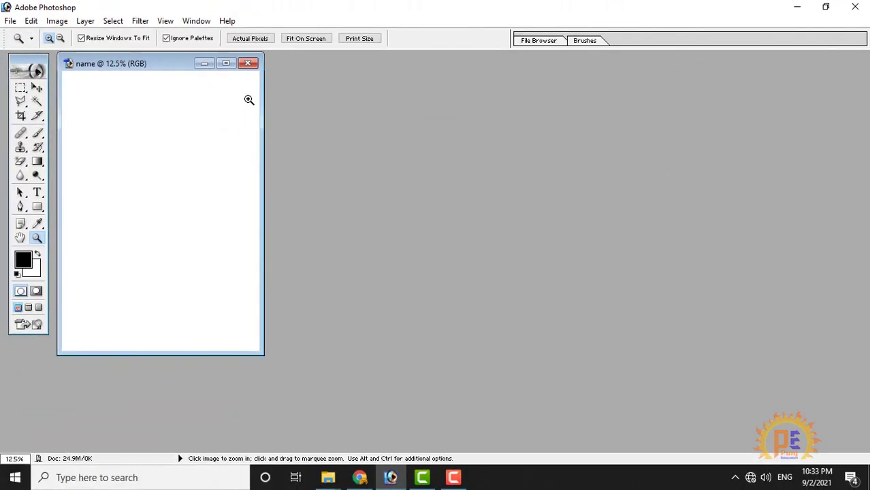
pyautogui.click(225, 64)
pyautogui.click(37, 87)
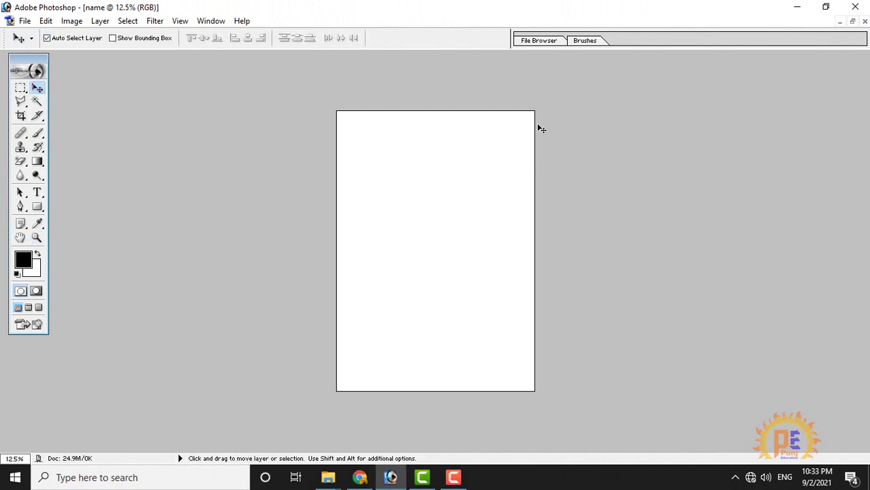
pyautogui.hotkey('ctrl', '0')
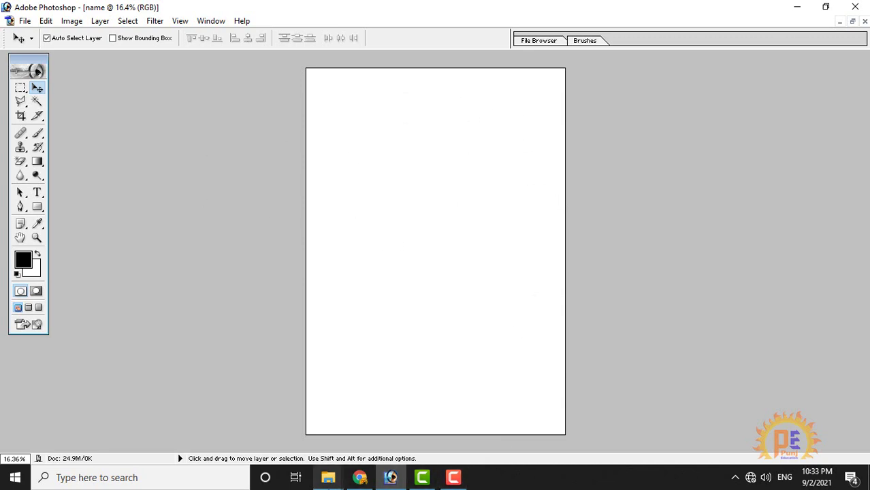
# Switch to File Explorer, open DSC_0612 from the Images folder in Photoshop, and place the photo's window beside the blank document
pyautogui.click(327, 483)
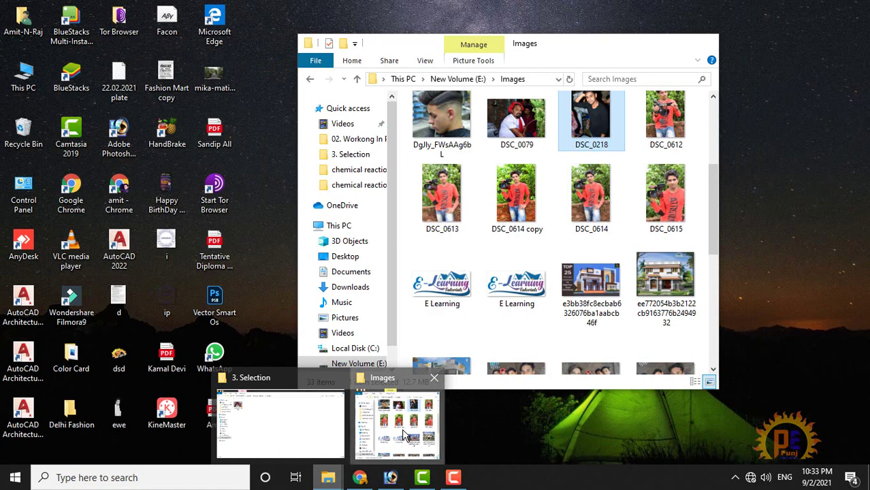
pyautogui.click(404, 434)
pyautogui.scroll(3, 653, 231)
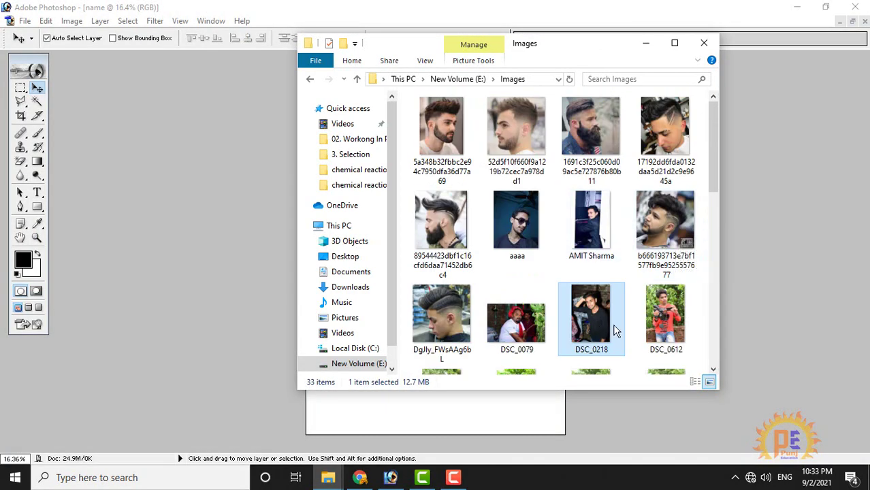
pyautogui.scroll(-2, 615, 331)
pyautogui.moveTo(665, 173); pyautogui.dragTo(493, 336)
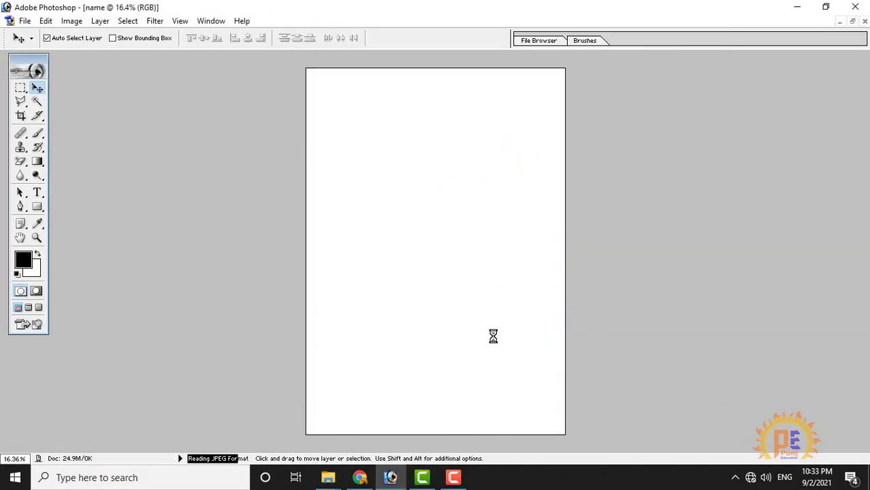
pyautogui.click(57, 20)
pyautogui.click(140, 173)
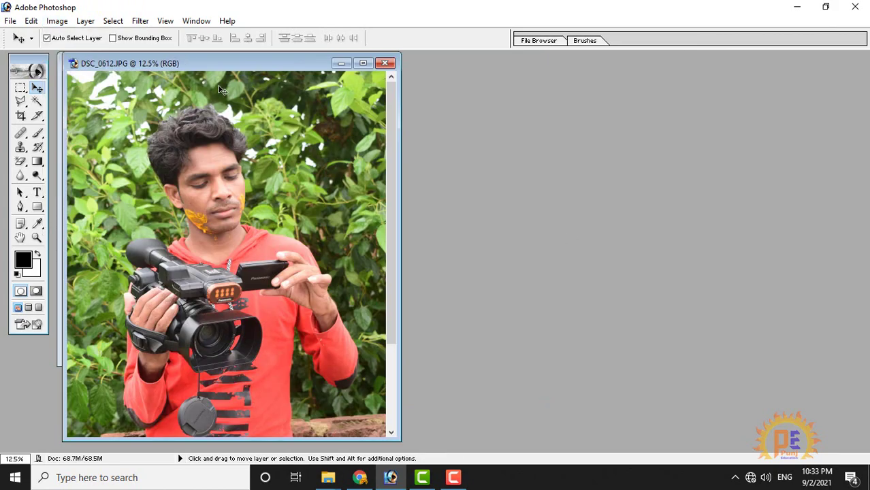
pyautogui.moveTo(212, 62); pyautogui.dragTo(564, 108)
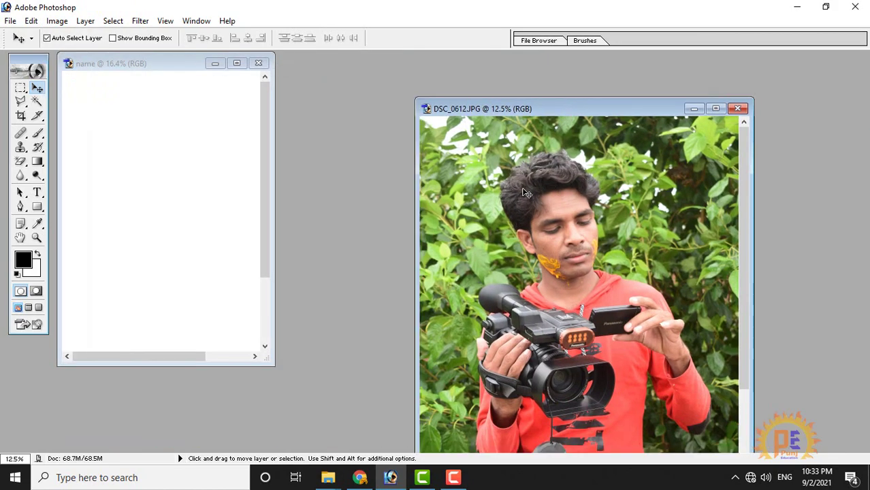
# Magnify the edge of the man's hair in DSC_0612.JPG to 1600% to examine the individual pixels
pyautogui.hotkey('ctrl', 'space')
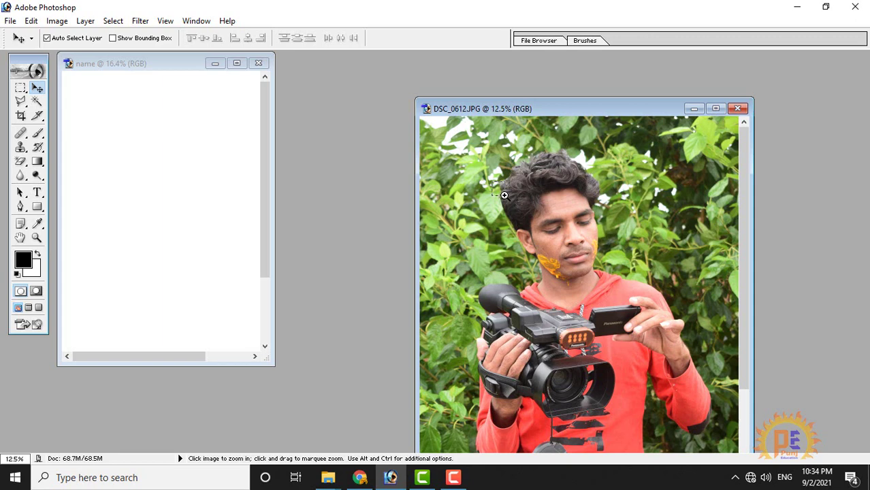
pyautogui.moveTo(503, 195); pyautogui.dragTo(505, 193)
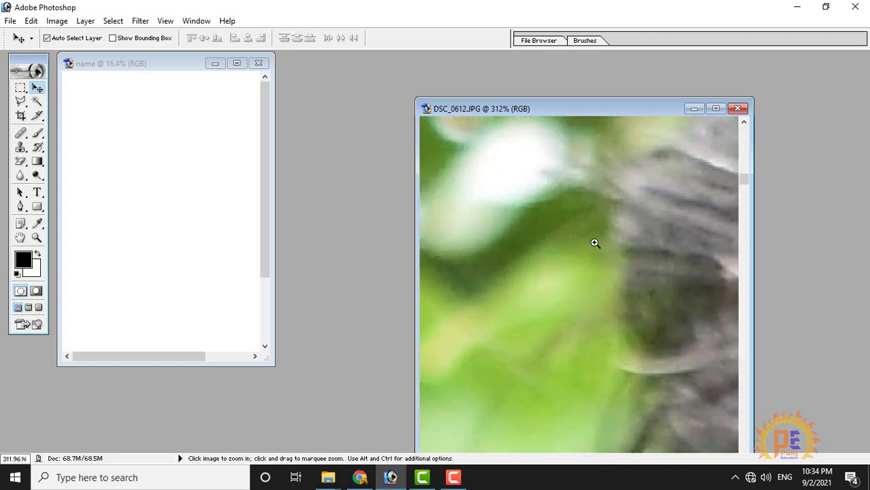
pyautogui.moveTo(594, 243); pyautogui.dragTo(647, 294)
pyautogui.moveTo(532, 243); pyautogui.dragTo(569, 241)
# Select several separate small pixel squares near the hair edge with the Rectangular Marquee, adding each one to the selection
pyautogui.press('m')
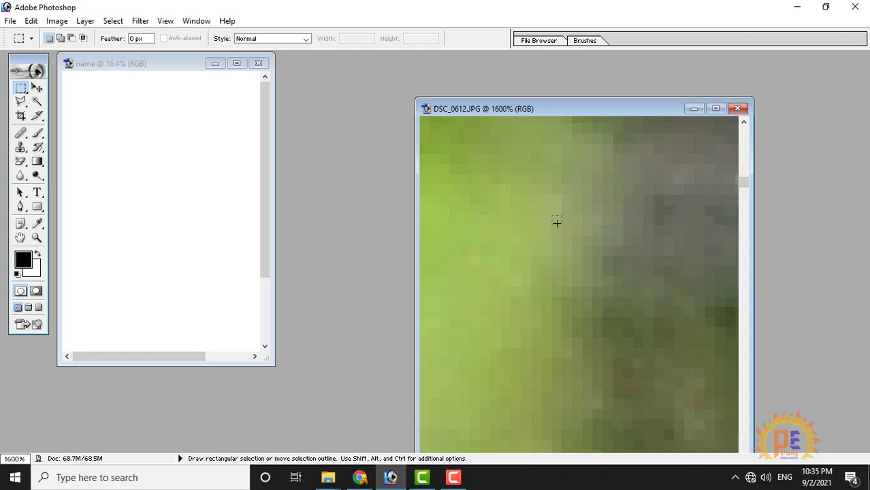
pyautogui.moveTo(556, 222); pyautogui.dragTo(361, 196)
pyautogui.moveTo(579, 287); pyautogui.dragTo(516, 221)
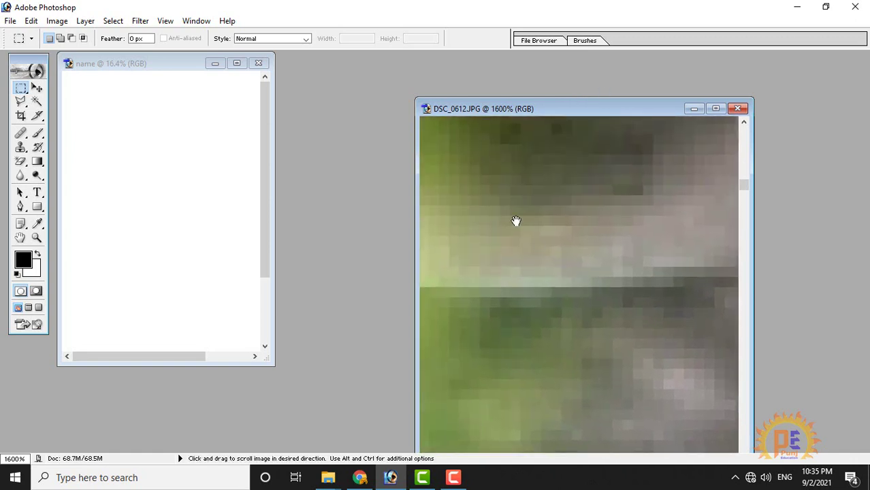
pyautogui.click(489, 217)
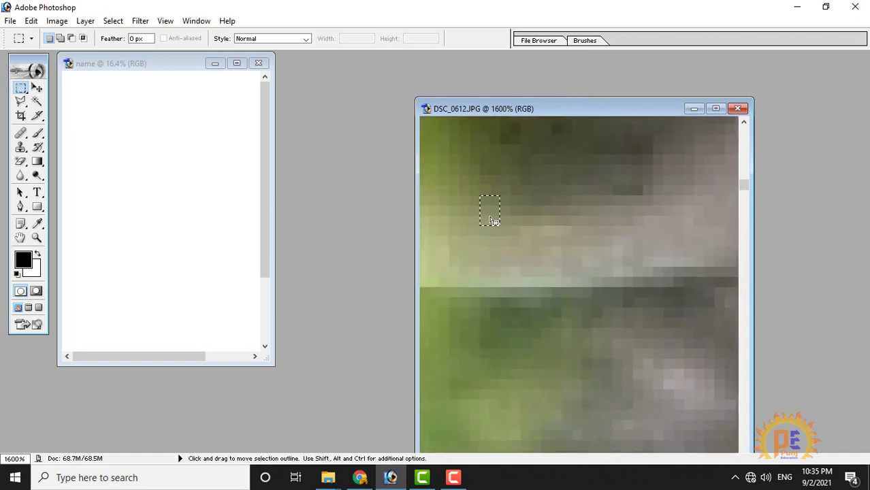
pyautogui.moveTo(486, 213); pyautogui.dragTo(489, 210)
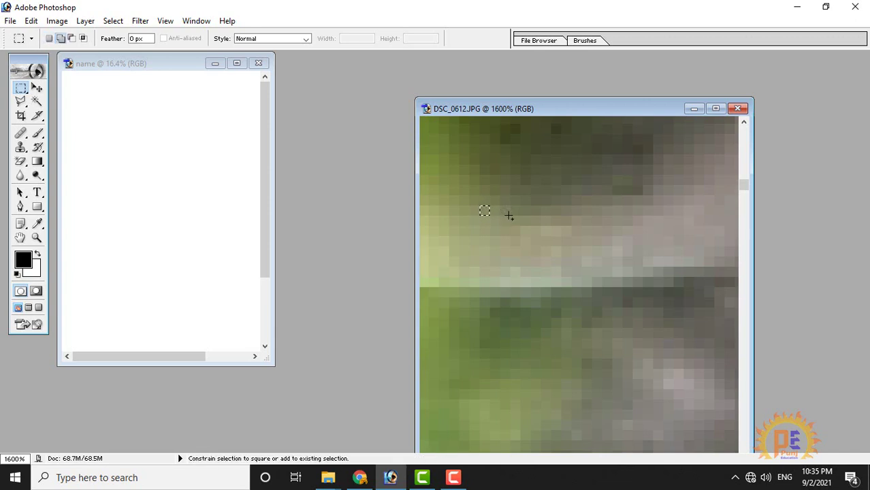
pyautogui.moveTo(508, 216); pyautogui.dragTo(491, 226)
pyautogui.moveTo(519, 235)
pyautogui.mouseDown()
pyautogui.moveTo(511, 227)
pyautogui.moveTo(531, 227)
pyautogui.mouseUp()
pyautogui.moveTo(549, 214); pyautogui.dragTo(542, 206)
pyautogui.moveTo(519, 276); pyautogui.dragTo(468, 256)
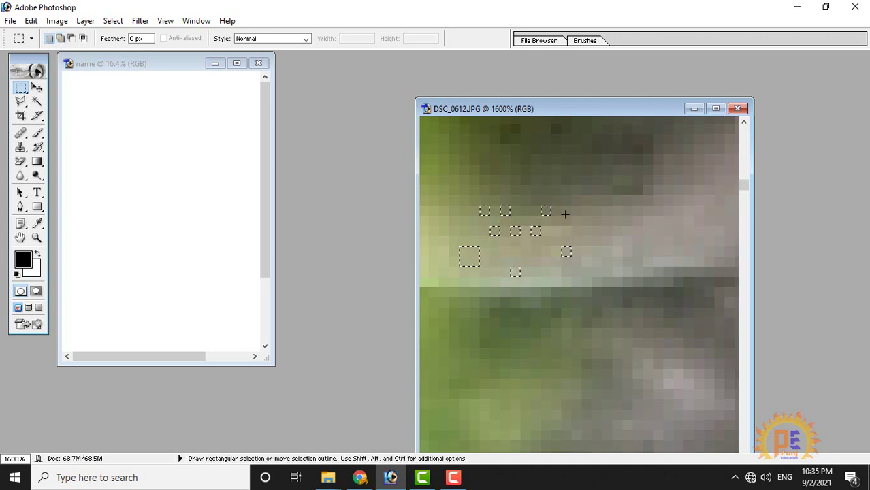
# Try a resolution of 200 pixels/inch in the settings for another new document, and dismiss them without creating it
pyautogui.click(9, 20)
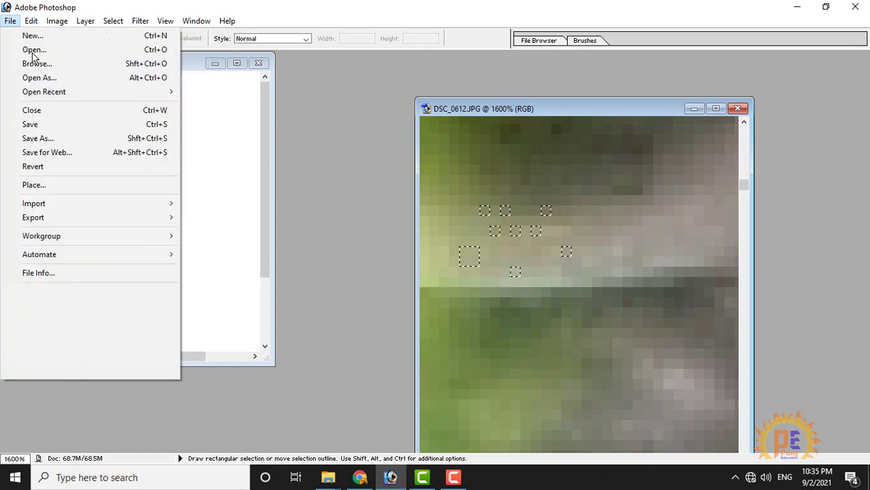
pyautogui.click(31, 36)
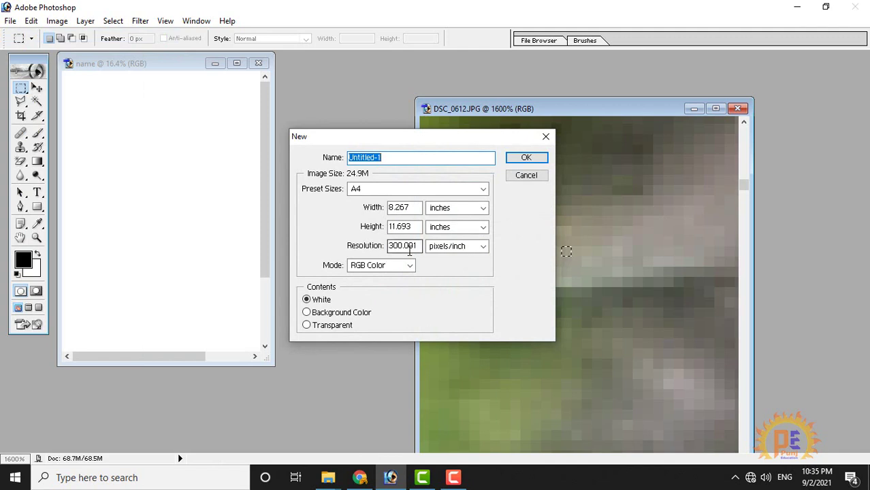
pyautogui.moveTo(416, 249); pyautogui.dragTo(391, 252)
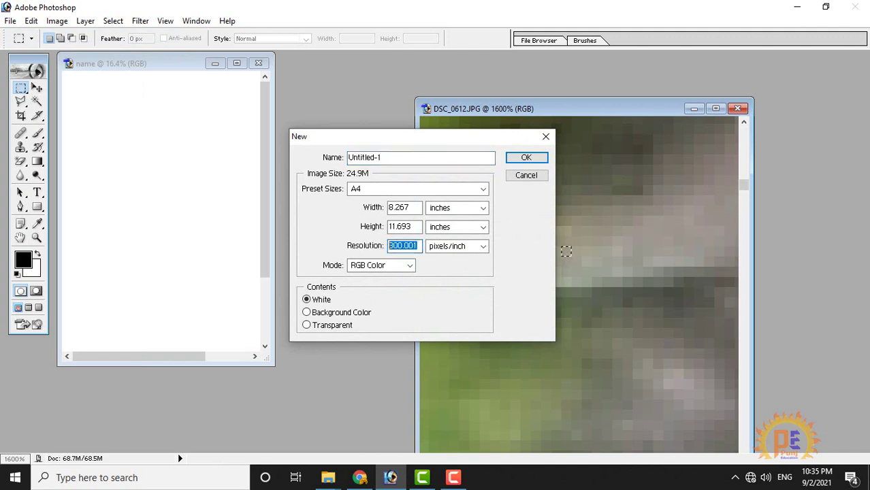
pyautogui.write('200')
pyautogui.moveTo(383, 141); pyautogui.dragTo(284, 138)
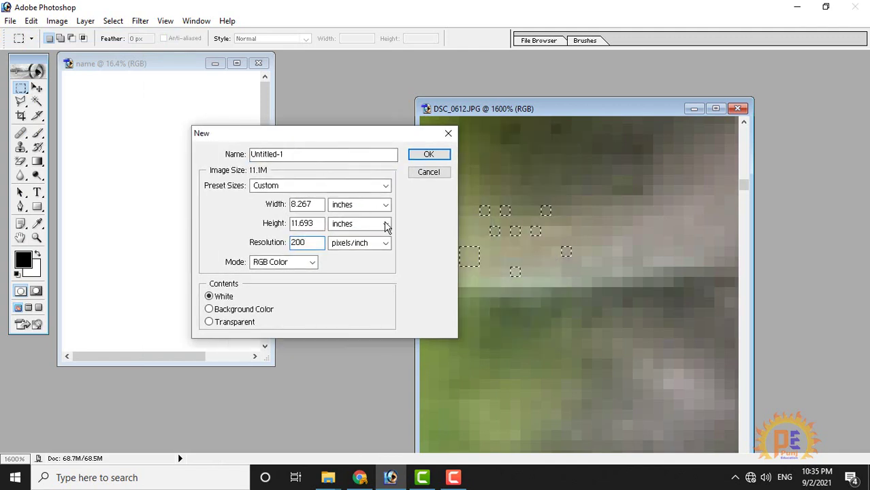
pyautogui.doubleClick(313, 243)
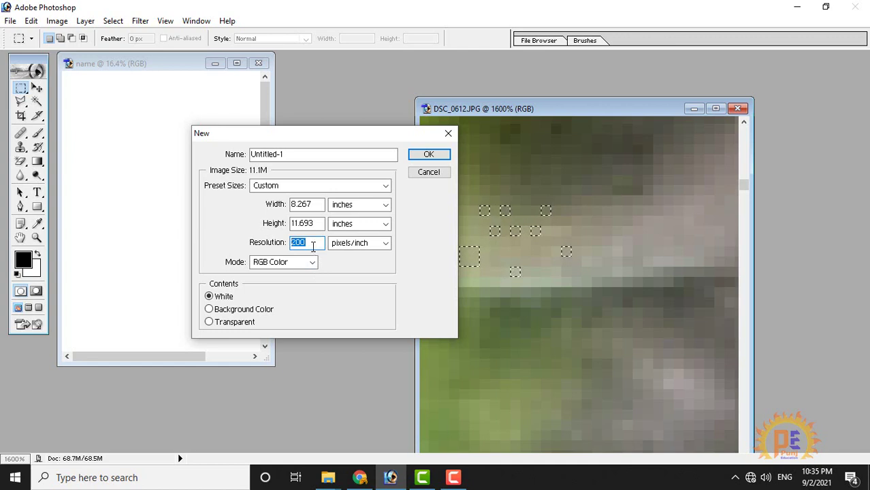
pyautogui.doubleClick(311, 246)
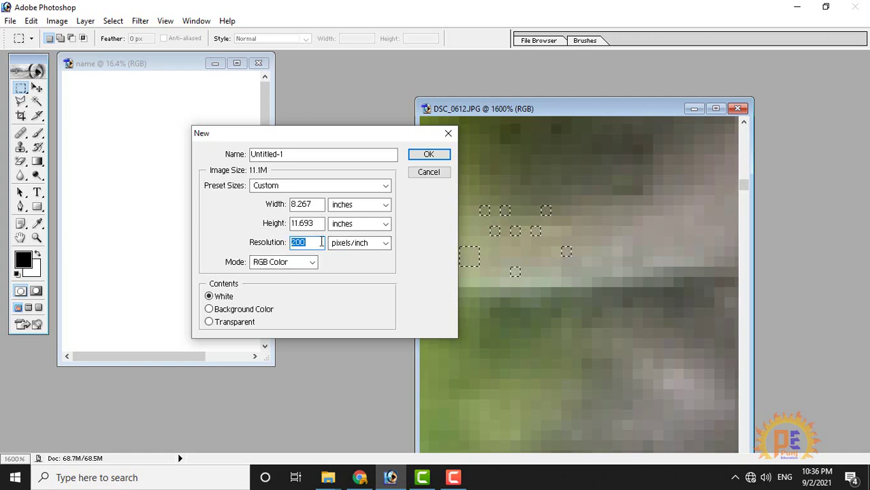
pyautogui.click(427, 174)
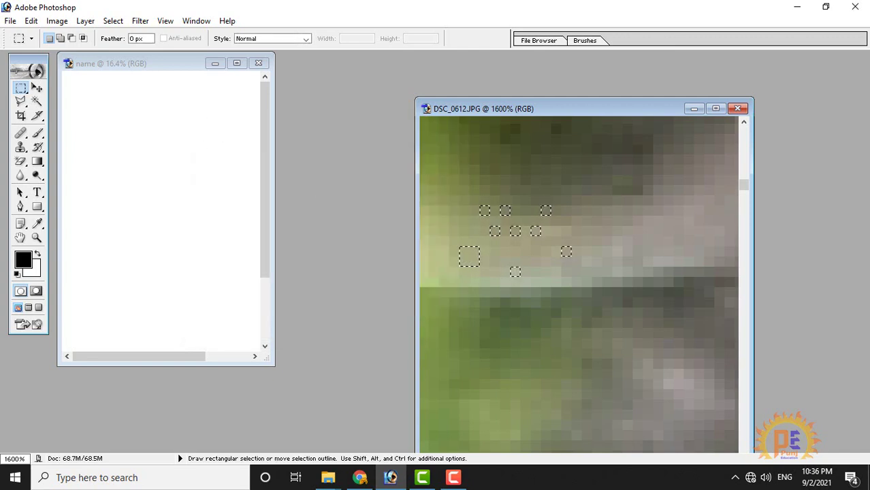
# Minimize the DSC_0612.JPG photo and maximize the blank document, with the Rectangular Marquee tool active
pyautogui.click(694, 108)
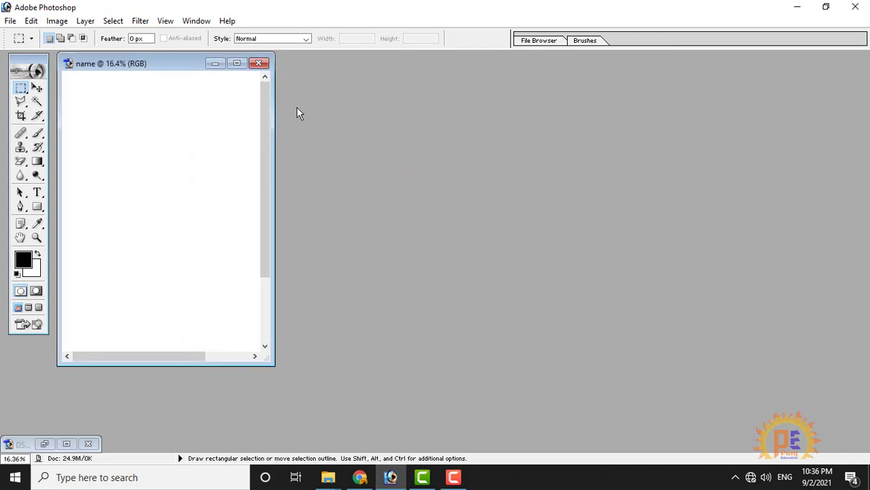
pyautogui.click(236, 64)
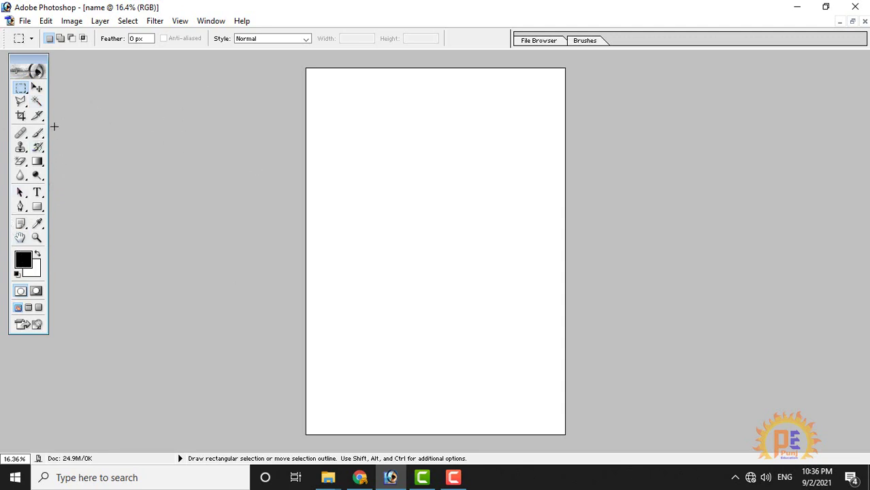
pyautogui.click(19, 92)
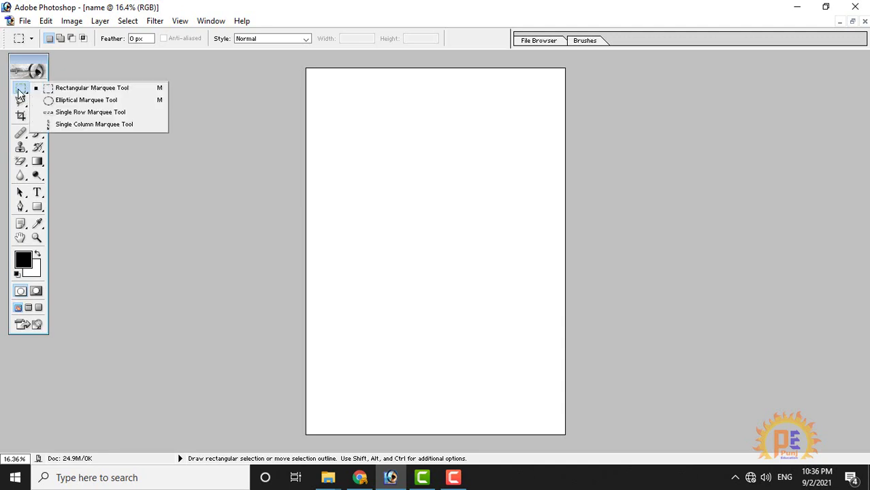
pyautogui.click(109, 89)
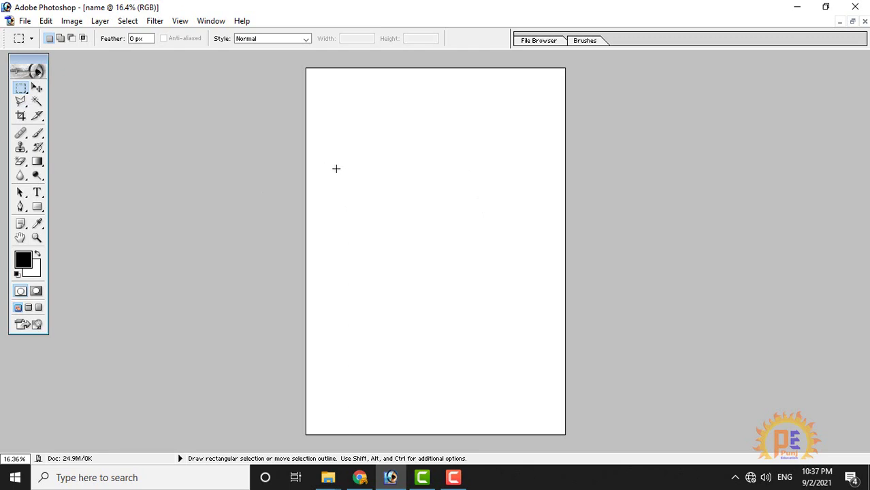
# Try filling a wide rectangular selection above the page's centre with the black foreground color, and undo both the fill and the selection
pyautogui.moveTo(359, 183); pyautogui.dragTo(532, 260)
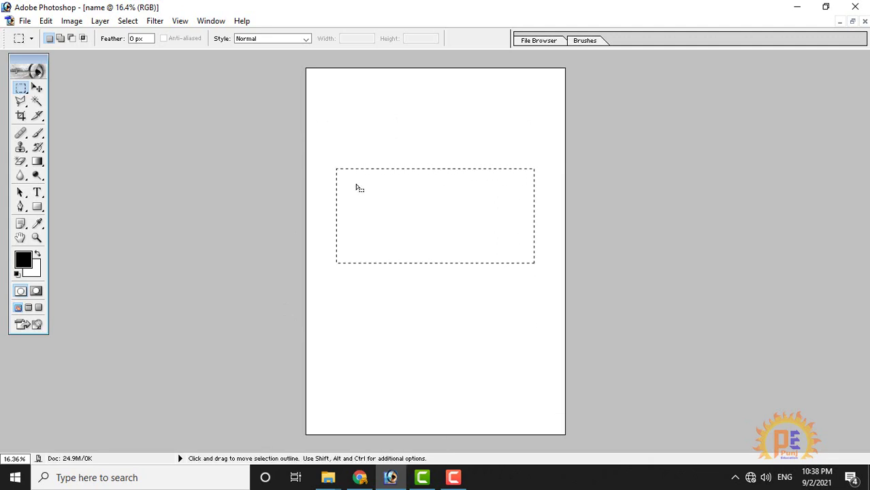
pyautogui.hotkey('alt', 'BackSpace')
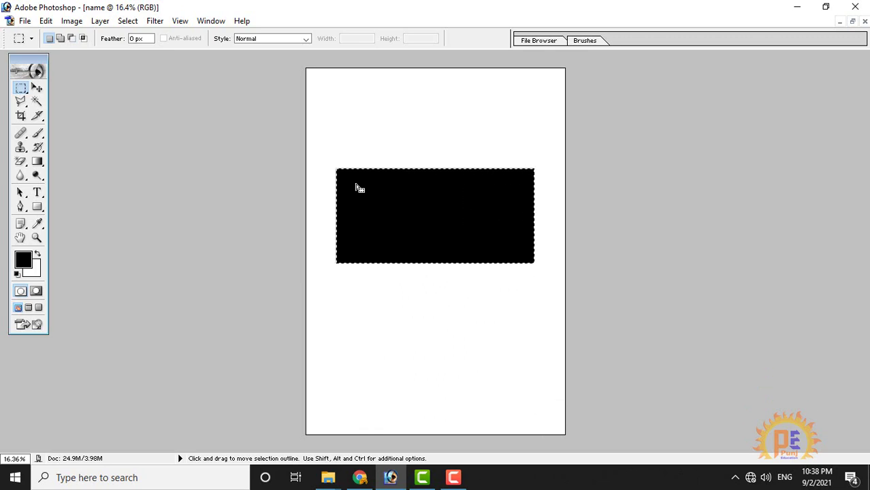
pyautogui.hotkey('ctrl', 'alt', 'z')
pyautogui.hotkey('ctrl', 'alt', 'z')
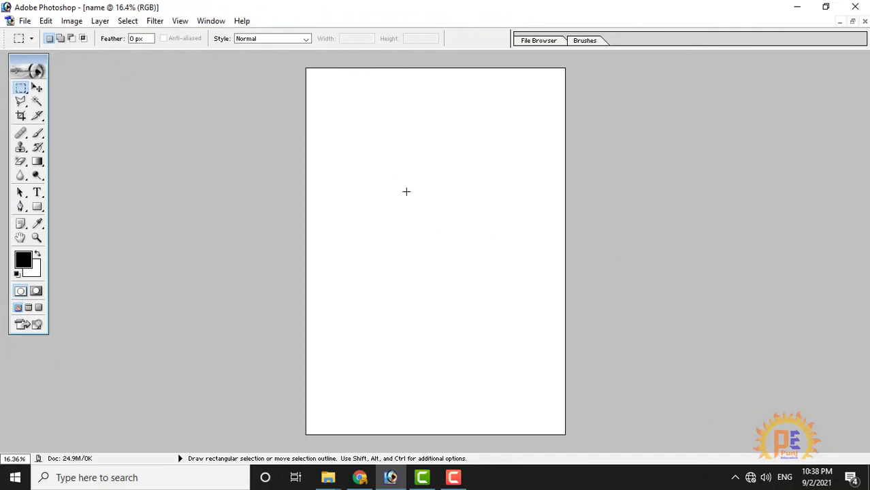
# Draw a wide rectangular selection across the page, and replace it with a smaller one lower down using the New Selection mode
pyautogui.moveTo(384, 198); pyautogui.dragTo(545, 231)
pyautogui.moveTo(336, 273); pyautogui.dragTo(415, 333)
pyautogui.click(54, 41)
pyautogui.click(49, 39)
# Extend the selection with further overlapping rectangles in Add to Selection mode
pyautogui.click(60, 39)
pyautogui.moveTo(424, 193); pyautogui.dragTo(486, 223)
pyautogui.moveTo(416, 209); pyautogui.dragTo(410, 249)
# Cut rectangular areas out of the upper part and centre of the combined selection in Subtract from Selection mode
pyautogui.click(71, 39)
pyautogui.moveTo(411, 129); pyautogui.dragTo(540, 157)
pyautogui.moveTo(343, 123); pyautogui.dragTo(525, 164)
pyautogui.moveTo(416, 197); pyautogui.dragTo(493, 344)
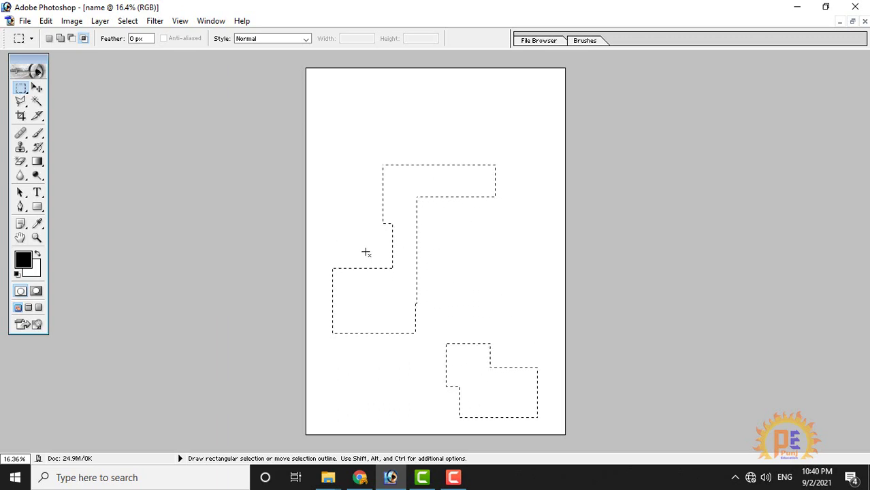
# Reduce the selection to its overlap with newly drawn rectangles in Intersect with Selection mode
pyautogui.moveTo(363, 245); pyautogui.dragTo(440, 304)
pyautogui.moveTo(474, 359); pyautogui.dragTo(479, 364)
pyautogui.moveTo(404, 318); pyautogui.dragTo(454, 353)
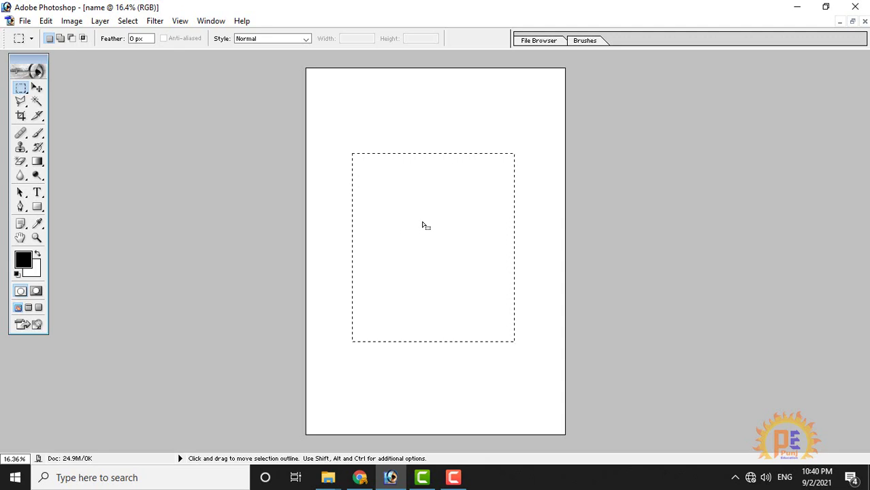
# Select a large rectangle in the middle of the page and add five smaller rectangles that protrude beyond its edges
pyautogui.click(387, 112)
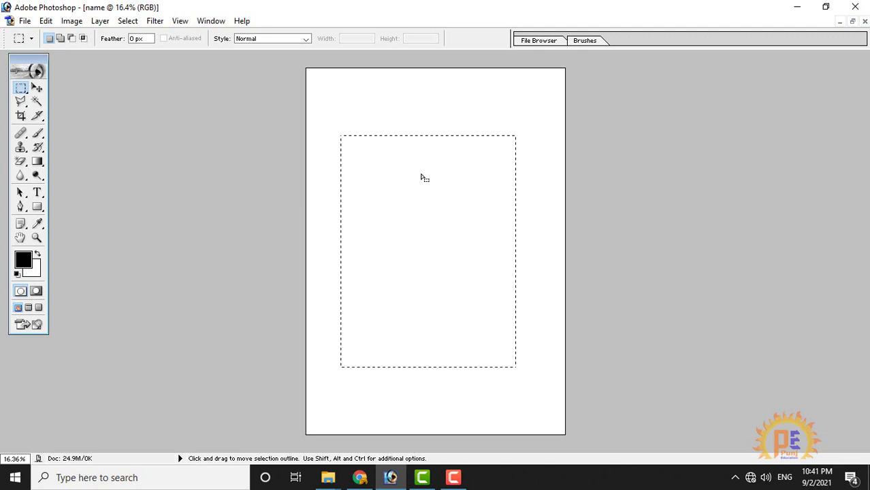
pyautogui.click(60, 38)
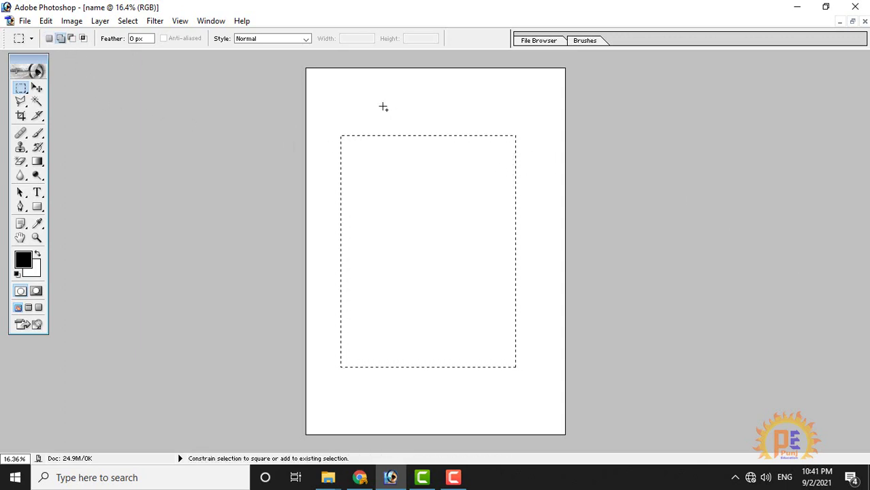
pyautogui.moveTo(413, 138); pyautogui.dragTo(435, 160)
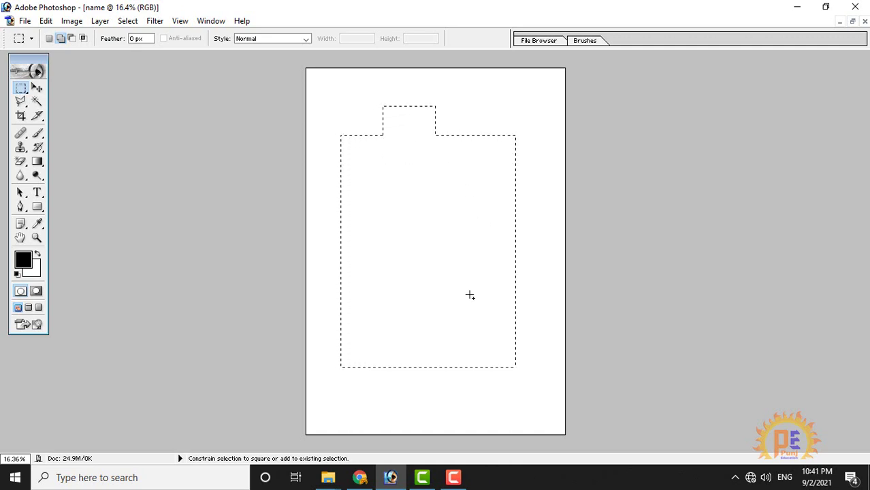
pyautogui.moveTo(477, 347); pyautogui.dragTo(531, 404)
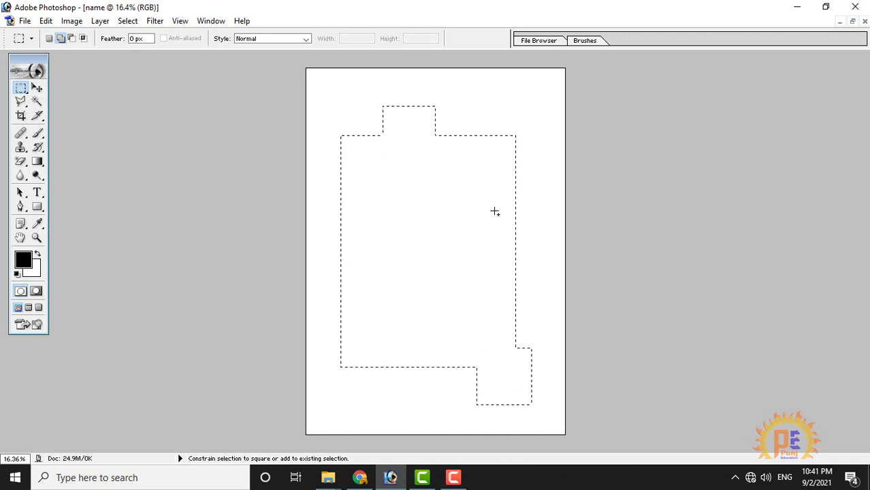
pyautogui.moveTo(493, 210); pyautogui.dragTo(544, 270)
pyautogui.moveTo(350, 174); pyautogui.dragTo(322, 227)
pyautogui.moveTo(370, 284); pyautogui.dragTo(325, 320)
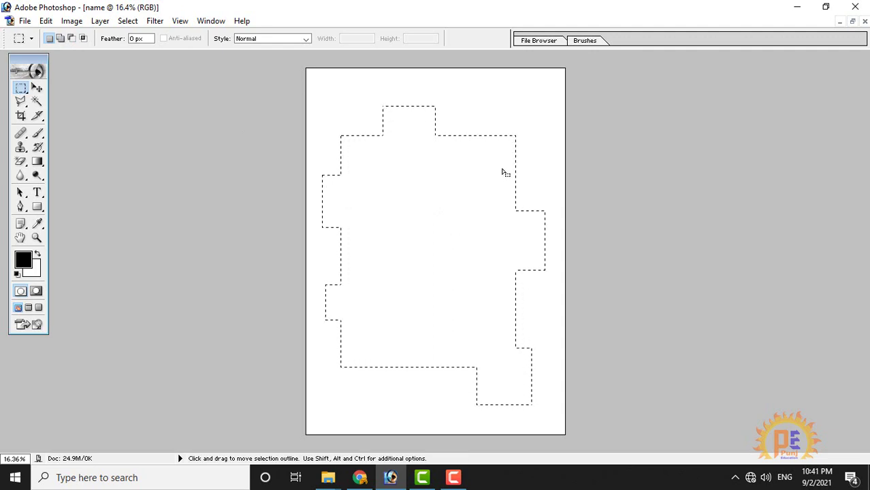
# Subtract rectangles from the upper edge of the large selection, including a deep narrow notch right of its centre
pyautogui.moveTo(505, 170); pyautogui.dragTo(360, 102)
pyautogui.moveTo(517, 136); pyautogui.dragTo(400, 196)
pyautogui.moveTo(440, 166); pyautogui.dragTo(468, 274)
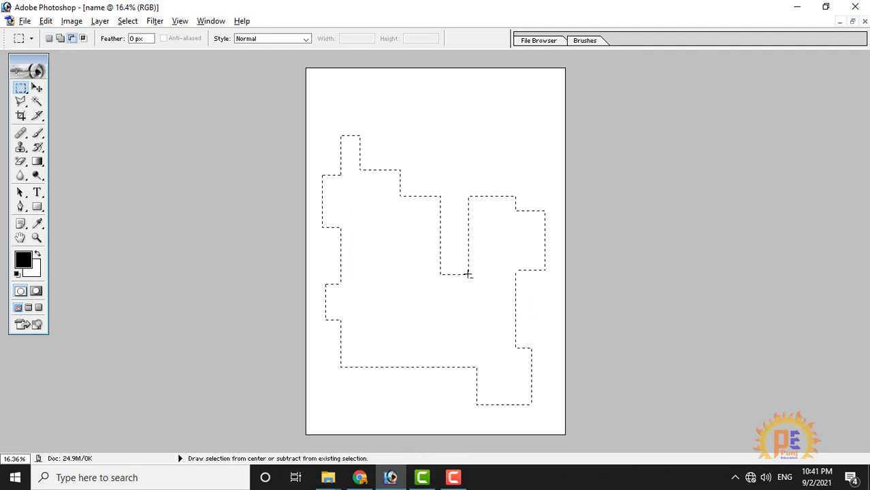
pyautogui.moveTo(387, 109); pyautogui.dragTo(334, 183)
# Intersect the selection with a wide rectangle around the notch's lower end, keeping only the notched strip
pyautogui.press('shift')
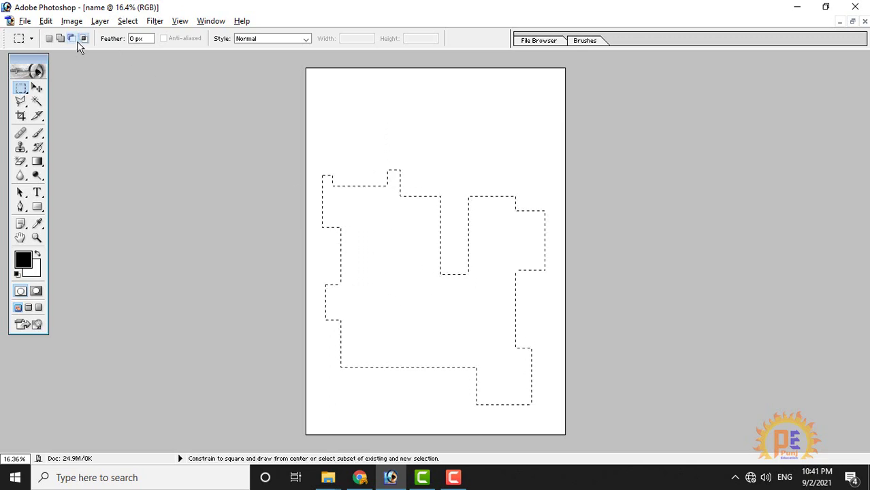
pyautogui.moveTo(376, 244); pyautogui.dragTo(438, 291)
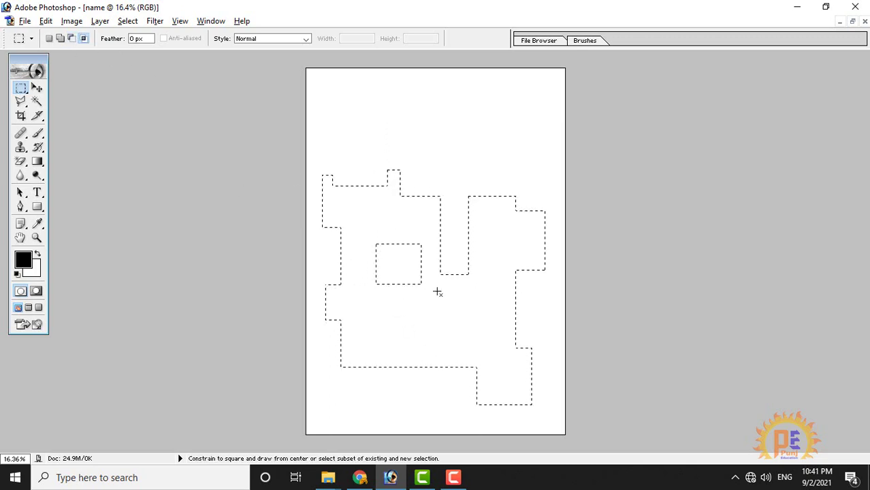
pyautogui.moveTo(494, 291); pyautogui.dragTo(494, 291)
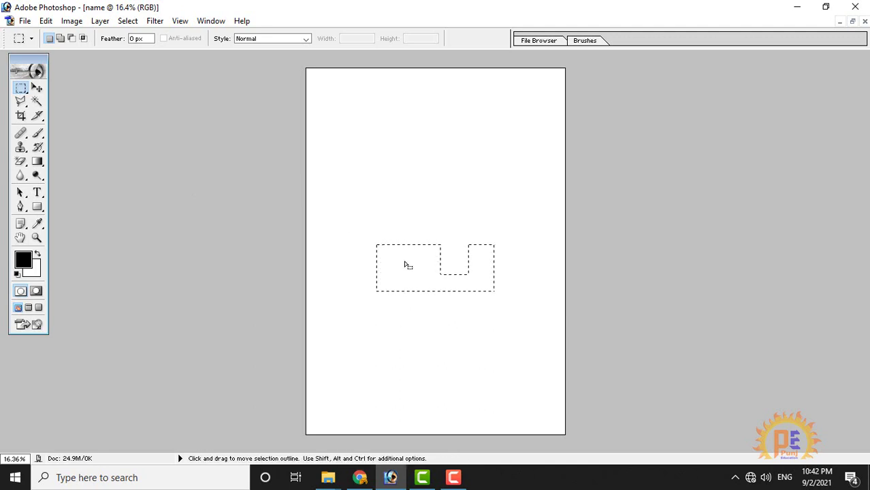
# Open the background color for editing and pick the muted red CB5B5B with a hue of 0°
pyautogui.press('ctrl')
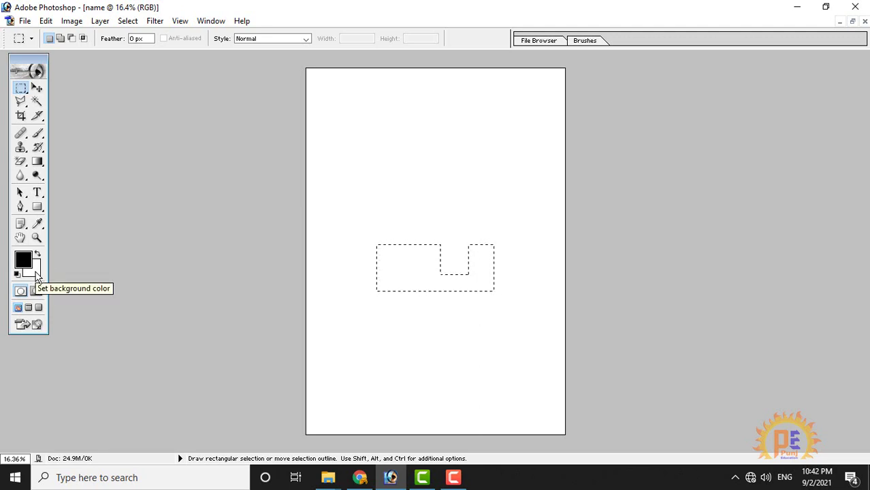
pyautogui.click(35, 272)
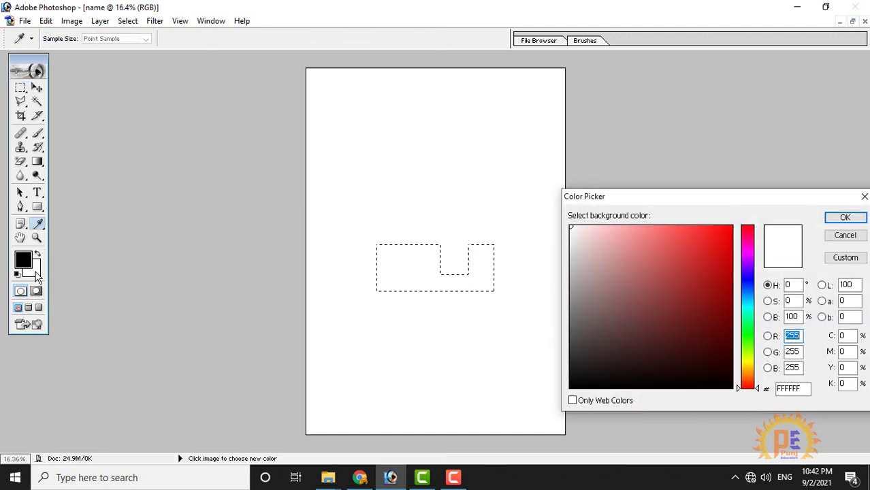
pyautogui.moveTo(612, 208); pyautogui.dragTo(480, 167)
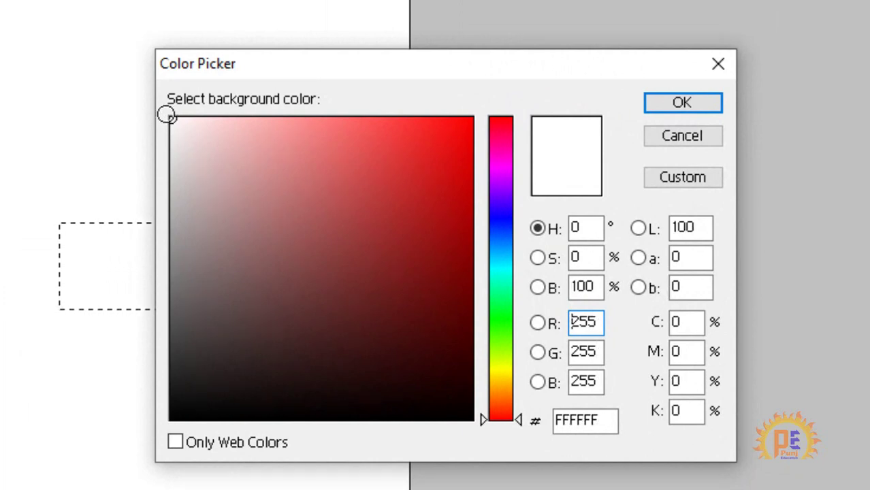
pyautogui.moveTo(167, 114)
pyautogui.mouseDown()
pyautogui.moveTo(180, 202)
pyautogui.moveTo(165, 431)
pyautogui.moveTo(469, 418)
pyautogui.moveTo(549, 431)
pyautogui.moveTo(416, 200)
pyautogui.moveTo(225, 189)
pyautogui.moveTo(394, 338)
pyautogui.moveTo(362, 142)
pyautogui.moveTo(225, 236)
pyautogui.moveTo(365, 296)
pyautogui.moveTo(410, 190)
pyautogui.moveTo(290, 202)
pyautogui.moveTo(338, 179)
pyautogui.mouseUp()
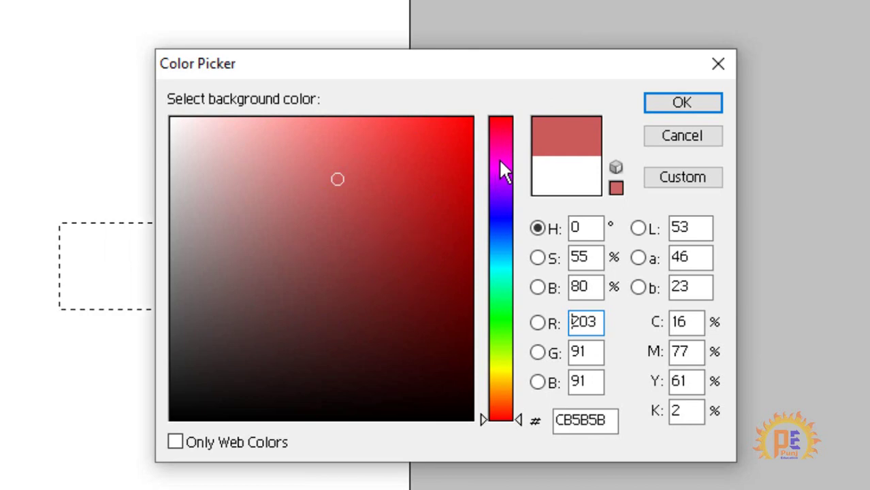
pyautogui.moveTo(494, 155); pyautogui.dragTo(508, 101)
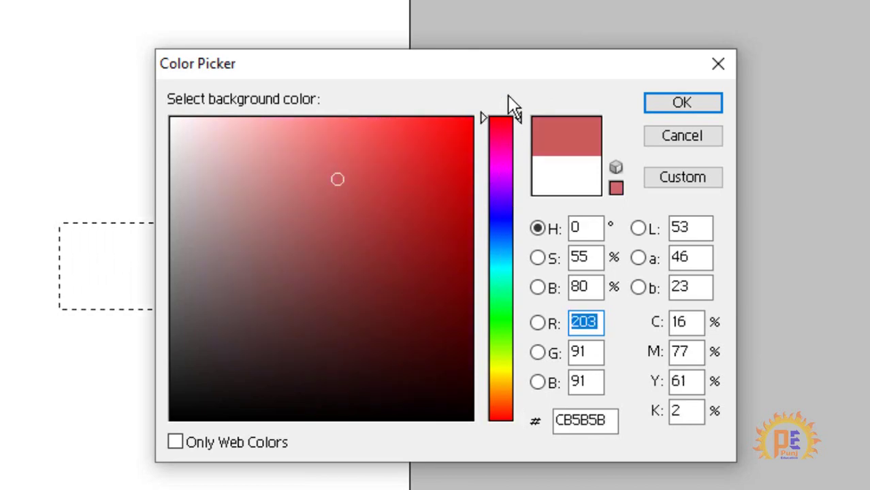
# Try pure red FF0000 and white FFFFFF as the background color, and shift the hue to a pink at 322°
pyautogui.moveTo(342, 175)
pyautogui.mouseDown()
pyautogui.moveTo(396, 179)
pyautogui.moveTo(543, 92)
pyautogui.mouseUp()
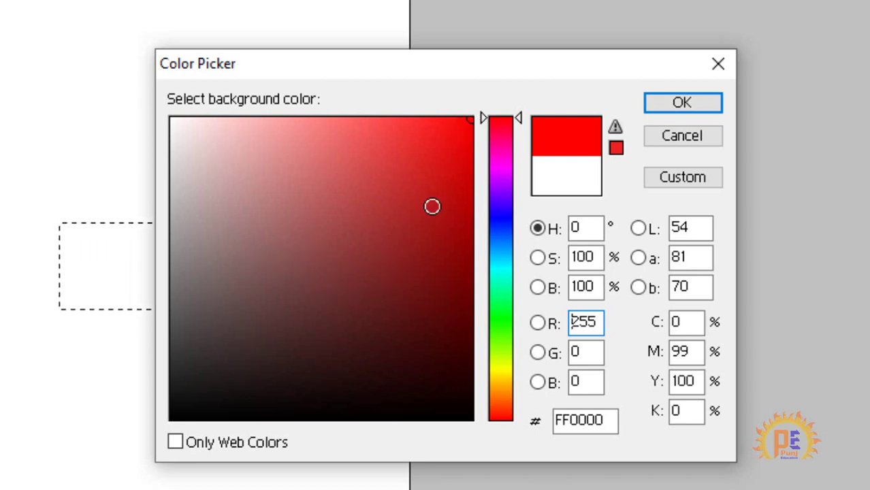
pyautogui.moveTo(169, 188); pyautogui.dragTo(65, 9)
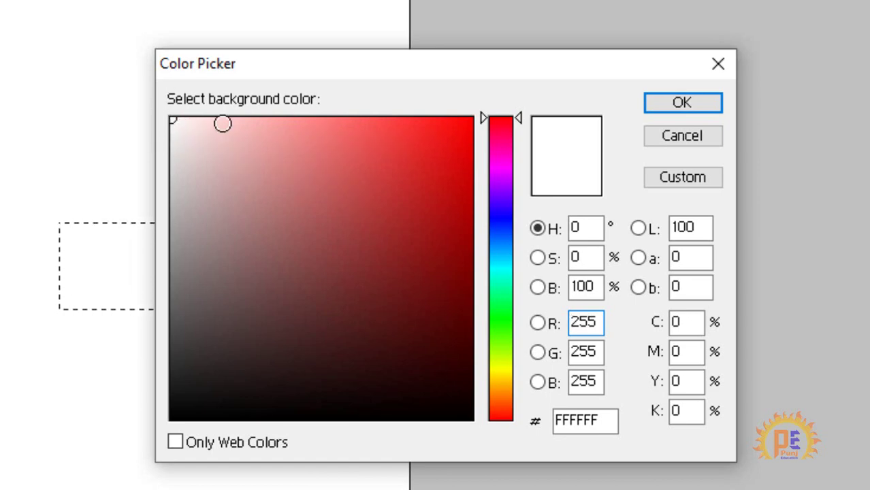
pyautogui.moveTo(523, 120)
pyautogui.mouseDown()
pyautogui.moveTo(516, 281)
pyautogui.moveTo(511, 117)
pyautogui.moveTo(511, 159)
pyautogui.mouseUp()
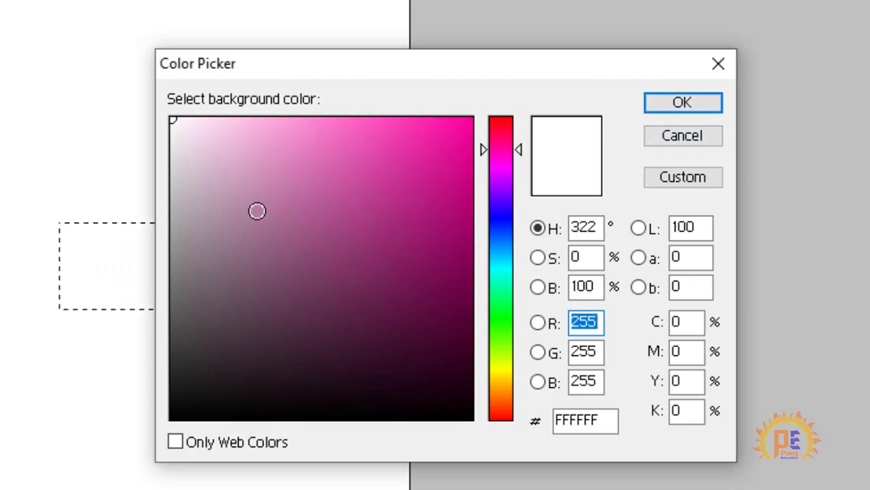
pyautogui.moveTo(248, 155)
pyautogui.mouseDown()
pyautogui.moveTo(167, 119)
pyautogui.moveTo(325, 207)
pyautogui.moveTo(269, 153)
pyautogui.mouseUp()
# Set the background color to pure red FF0000
pyautogui.moveTo(225, 196)
pyautogui.mouseDown()
pyautogui.moveTo(303, 162)
pyautogui.moveTo(451, 141)
pyautogui.moveTo(489, 153)
pyautogui.moveTo(526, 126)
pyautogui.mouseUp()
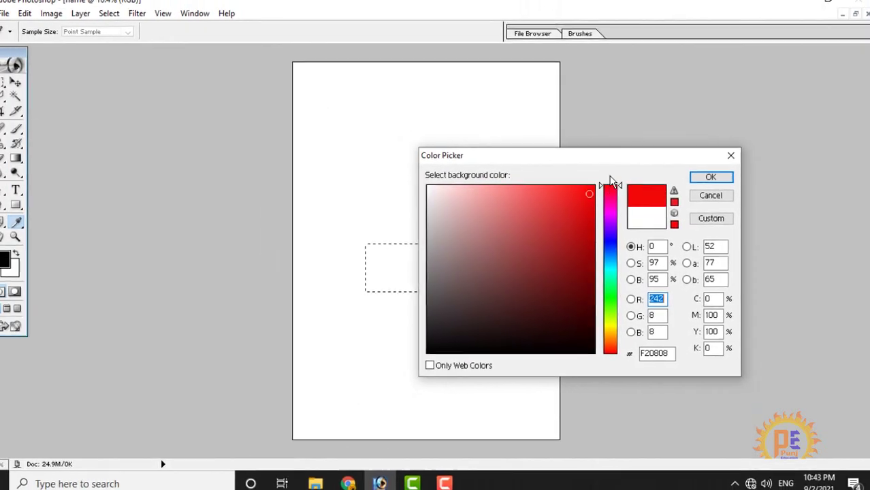
pyautogui.moveTo(587, 195); pyautogui.dragTo(597, 184)
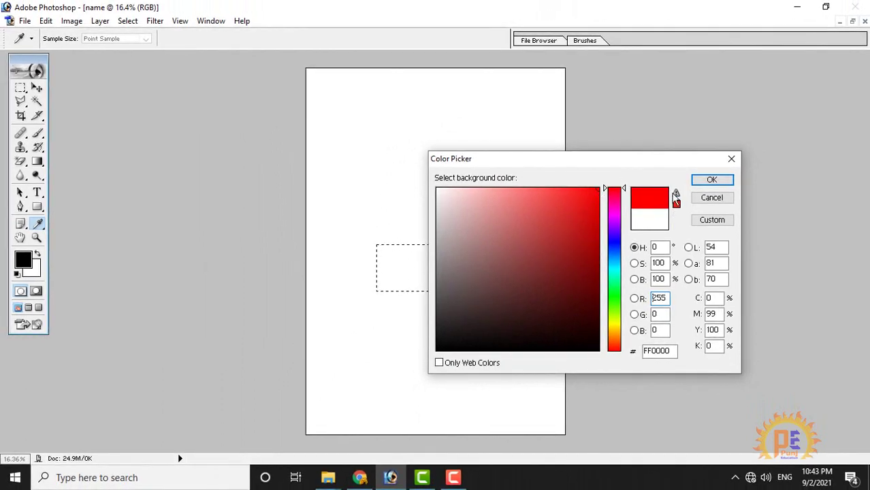
pyautogui.click(711, 180)
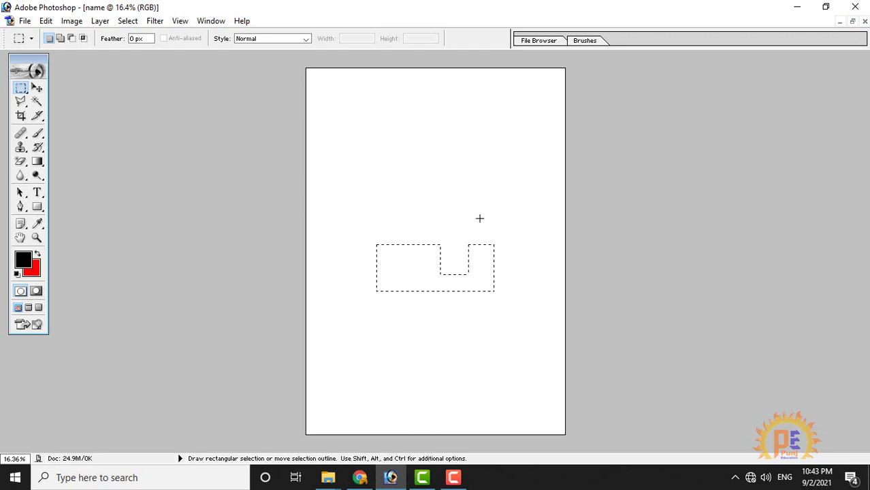
# Replace the notched selection with a plain rectangle, alternate its fill between background red and foreground black, and undo the fills
pyautogui.click(454, 272)
pyautogui.moveTo(381, 247); pyautogui.dragTo(455, 311)
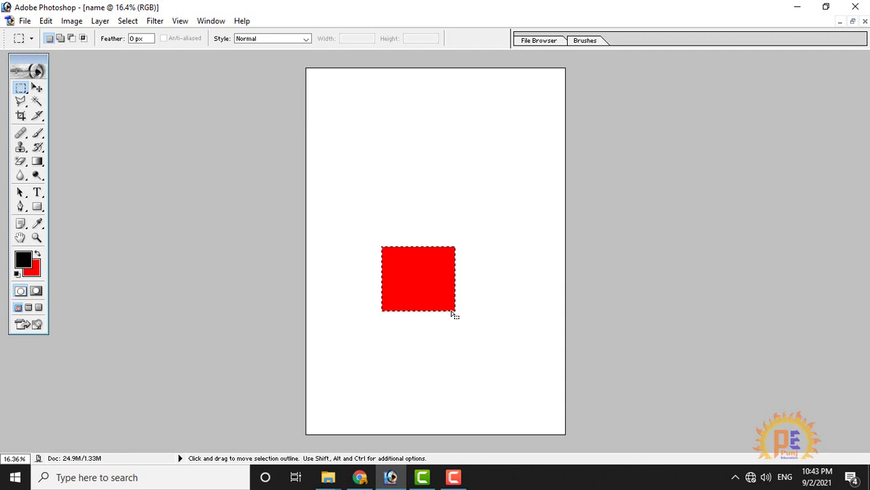
pyautogui.press('alt')
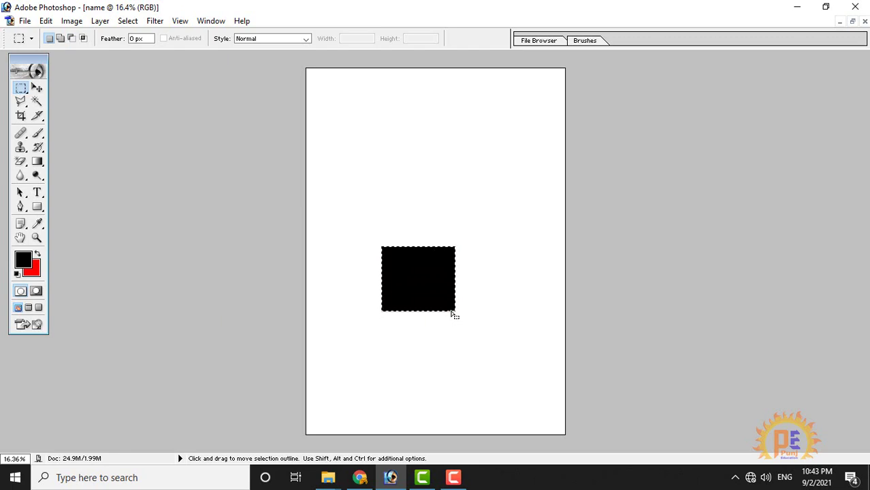
pyautogui.press('ctrl')
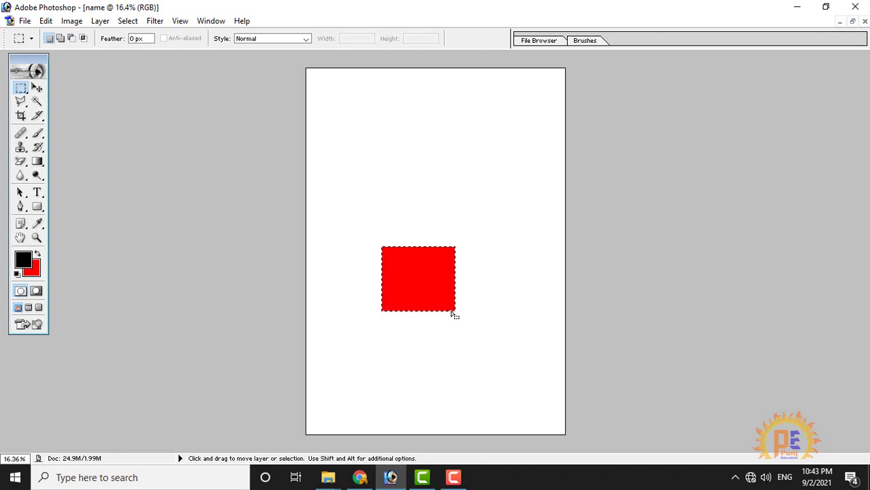
pyautogui.press('alt')
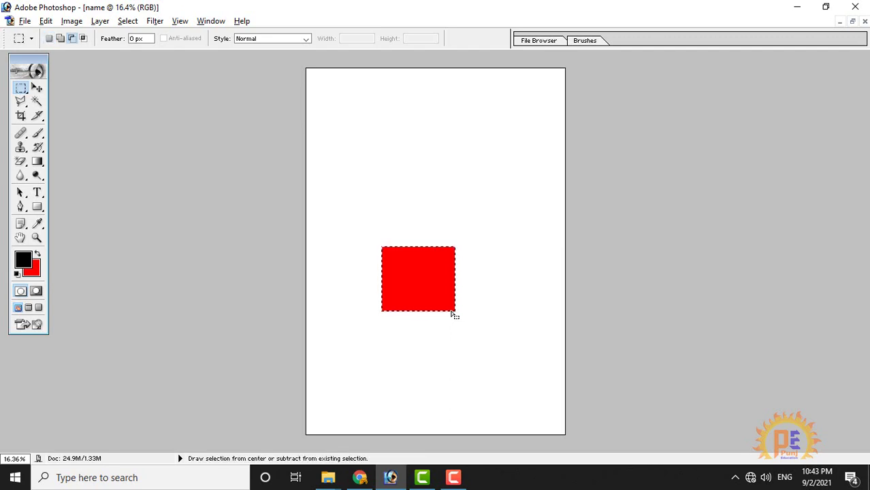
pyautogui.hotkey('alt', 'BackSpace')
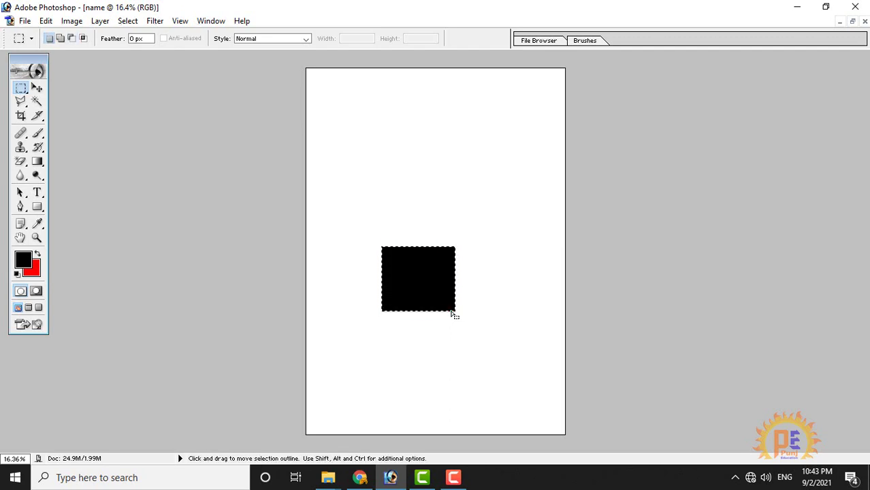
pyautogui.press('ctrl')
pyautogui.hotkey('ctrl', 'z')
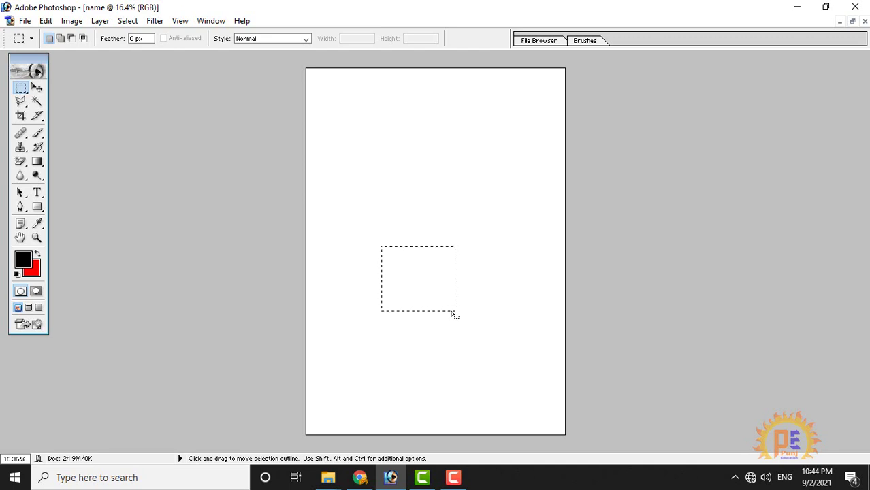
# Refill the rectangular selection with background red and foreground black, and undo both fills
pyautogui.hotkey('ctrl', 'BackSpace')
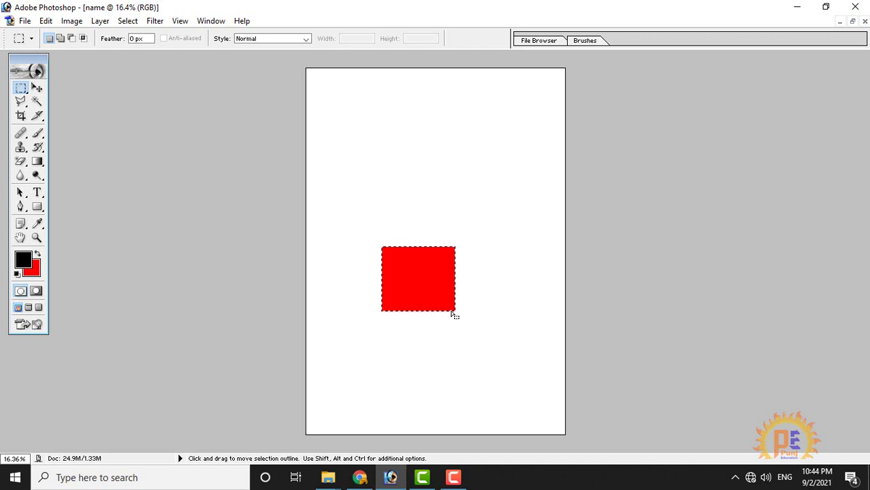
pyautogui.press('ctrl')
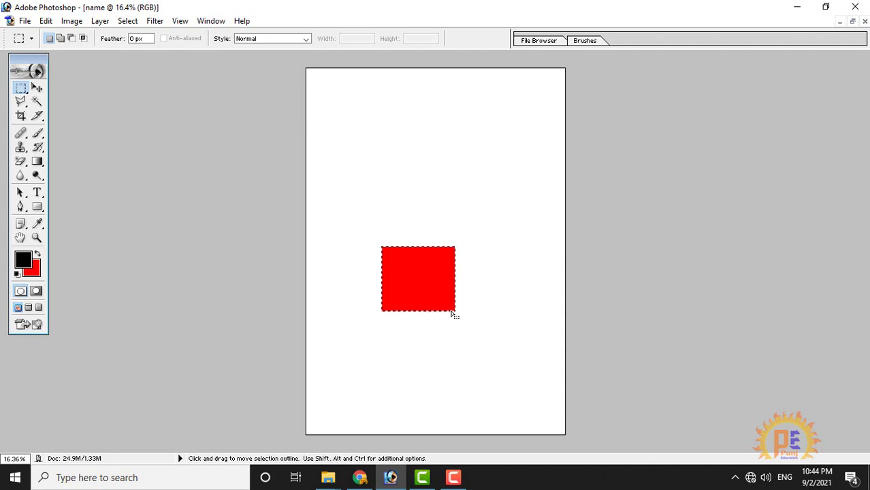
pyautogui.press('alt')
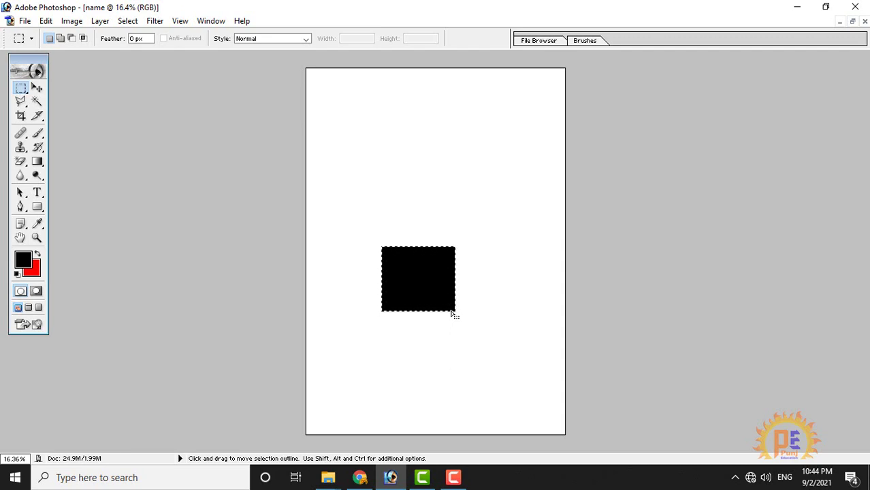
pyautogui.press('ctrl')
pyautogui.press('alt')
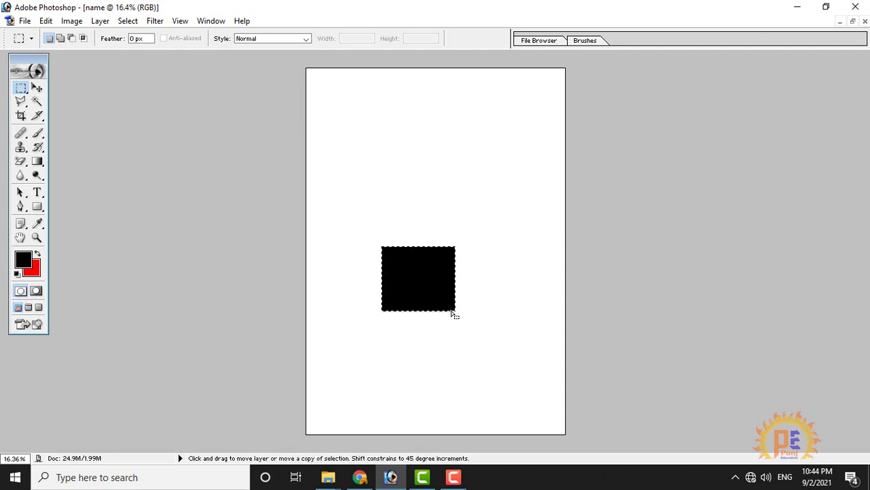
pyautogui.hotkey('ctrl', 'alt', 'z')
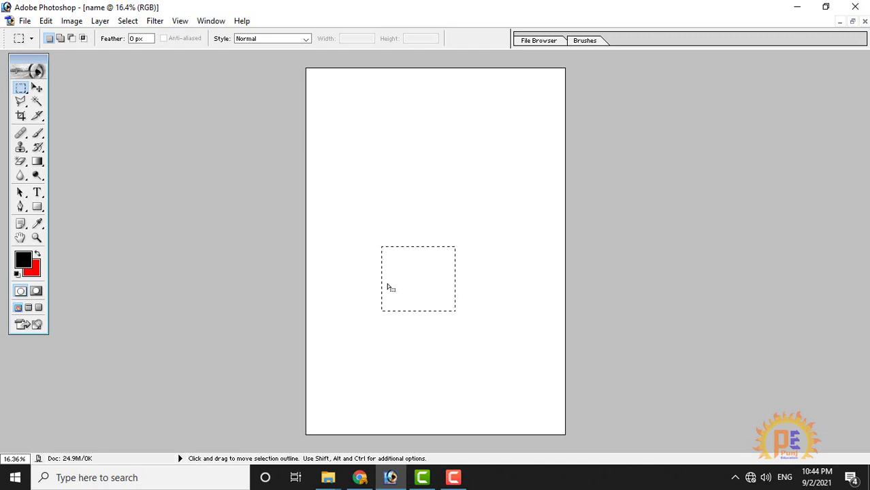
# Select a wide rectangle in the page's upper half, fill it with the red background color and deselect it
pyautogui.moveTo(392, 204); pyautogui.dragTo(452, 241)
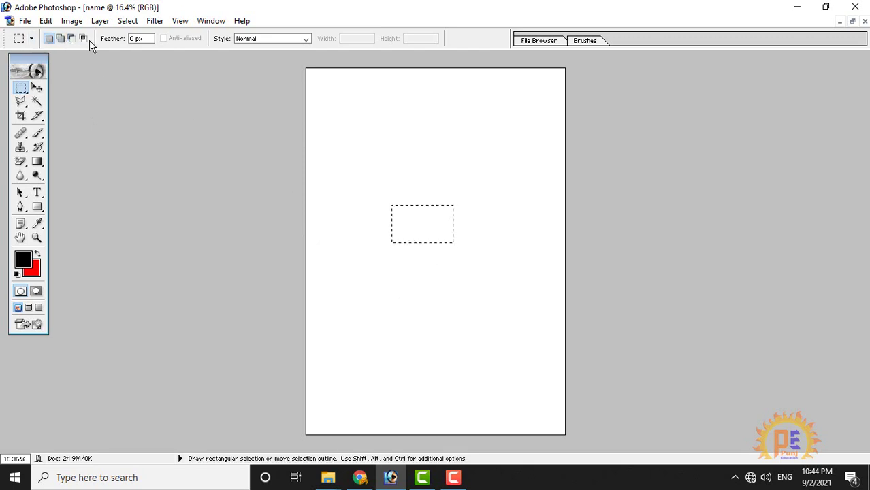
pyautogui.click(139, 38)
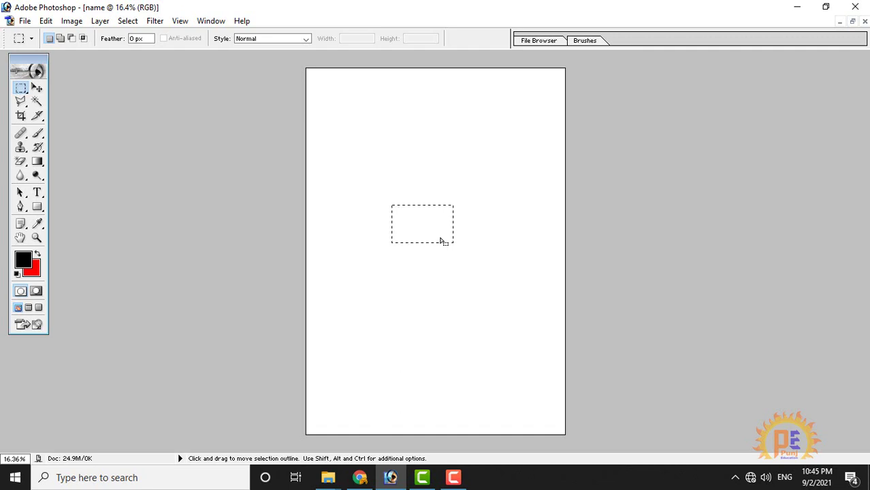
pyautogui.click(449, 215)
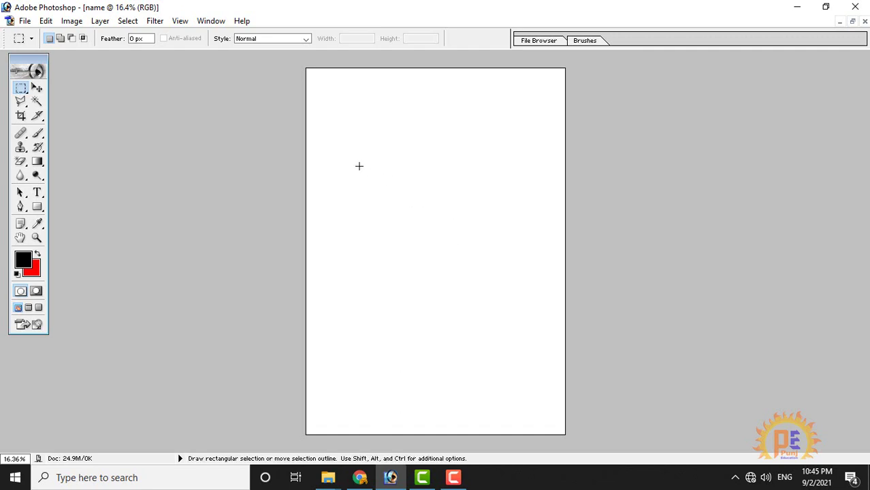
pyautogui.moveTo(341, 169); pyautogui.dragTo(462, 254)
pyautogui.press('Delete')
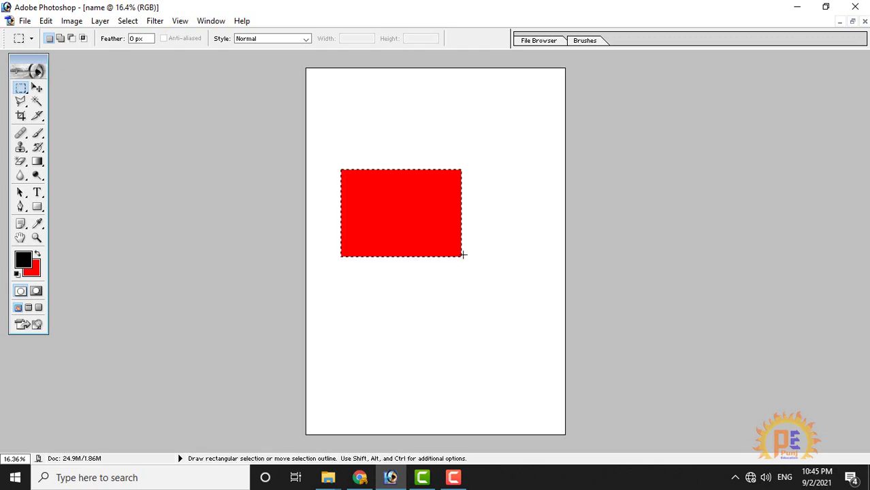
pyautogui.click(430, 201)
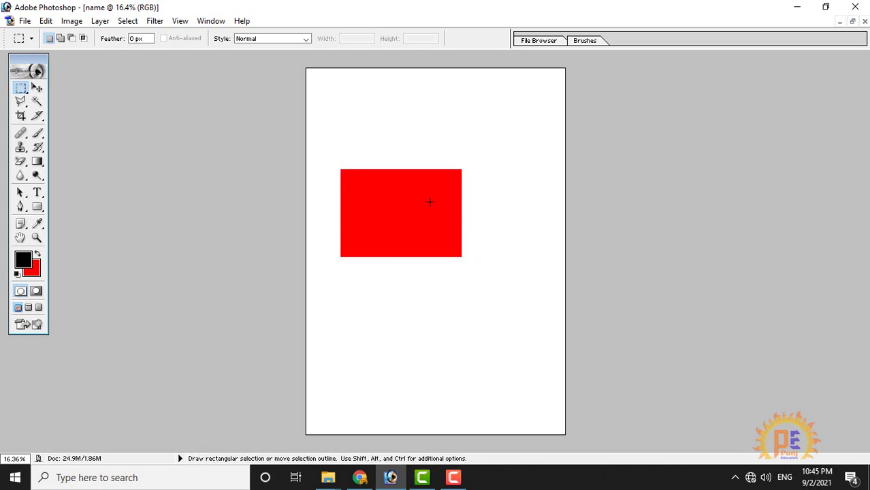
# Select a wider rectangle beneath the red one and fill it with the background red
pyautogui.press('ctrl')
pyautogui.moveTo(388, 304); pyautogui.dragTo(523, 367)
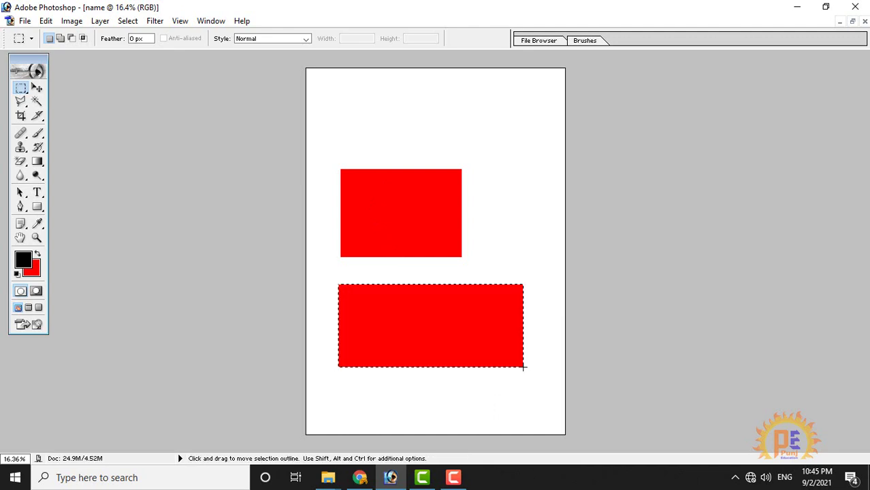
pyautogui.hotkey('ctrl', 'BackSpace')
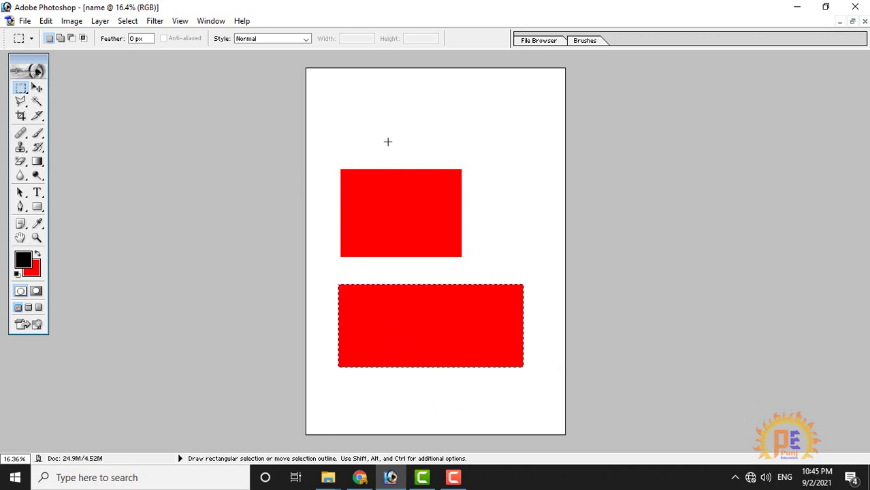
# Select a square and a much smaller square near the page's upper edge, filling each with the background red
pyautogui.moveTo(359, 91); pyautogui.dragTo(403, 135)
pyautogui.moveTo(484, 135); pyautogui.dragTo(414, 147)
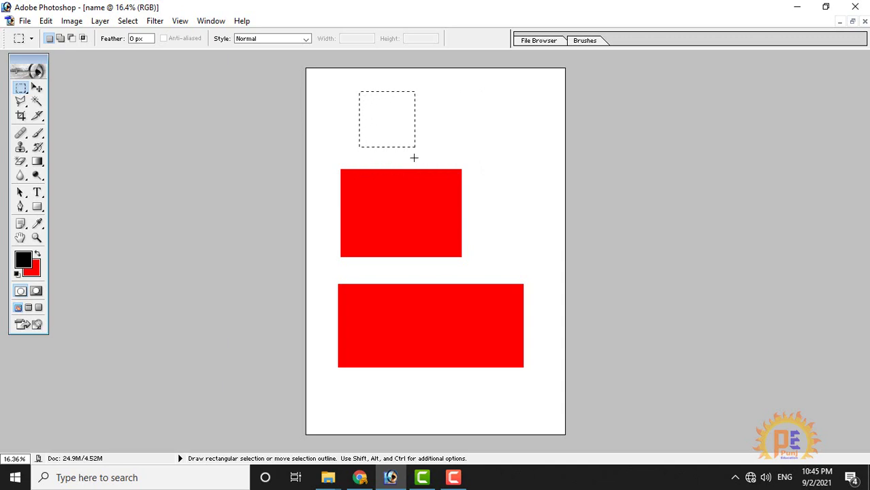
pyautogui.hotkey('ctrl', 'BackSpace')
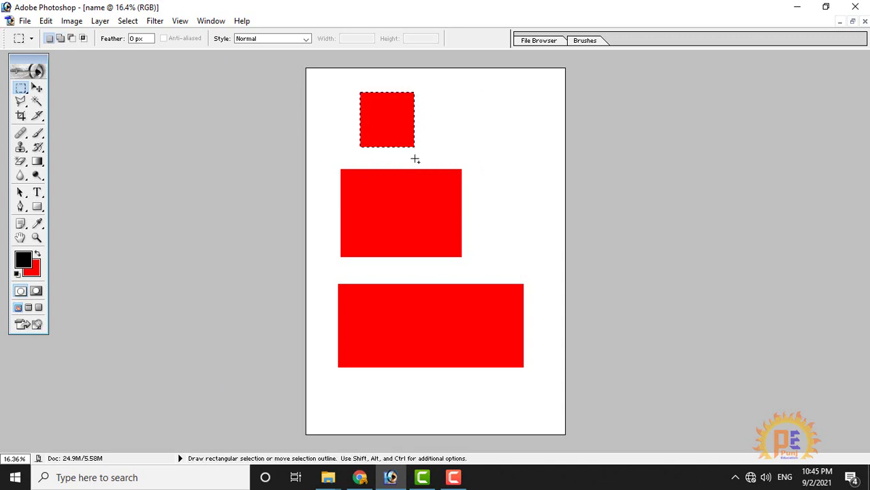
pyautogui.click(472, 136)
pyautogui.moveTo(453, 91); pyautogui.dragTo(476, 112)
pyautogui.hotkey('ctrl', 'BackSpace')
# Switch to the Elliptical Marquee tool and deselect the small red square
pyautogui.click(21, 88)
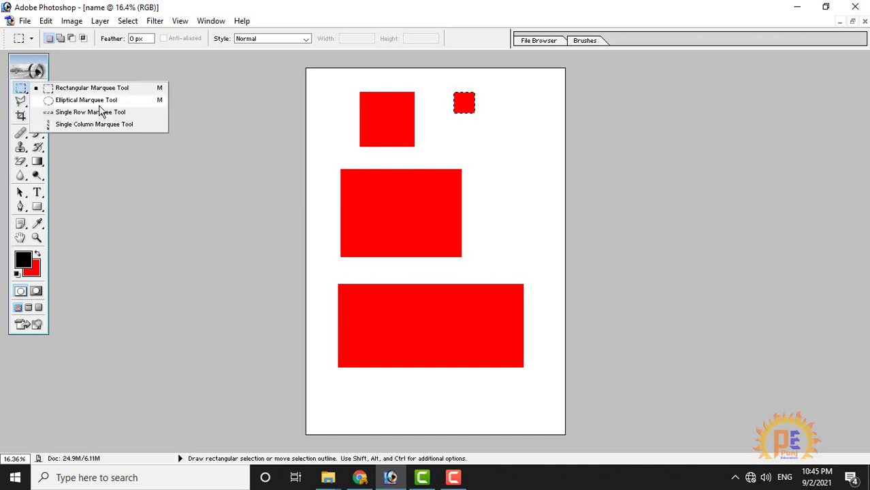
pyautogui.click(87, 102)
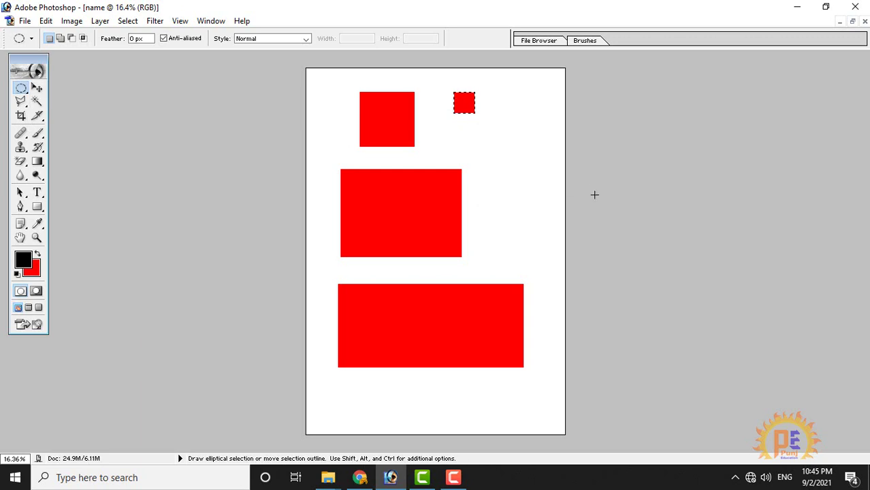
pyautogui.press('ctrl')
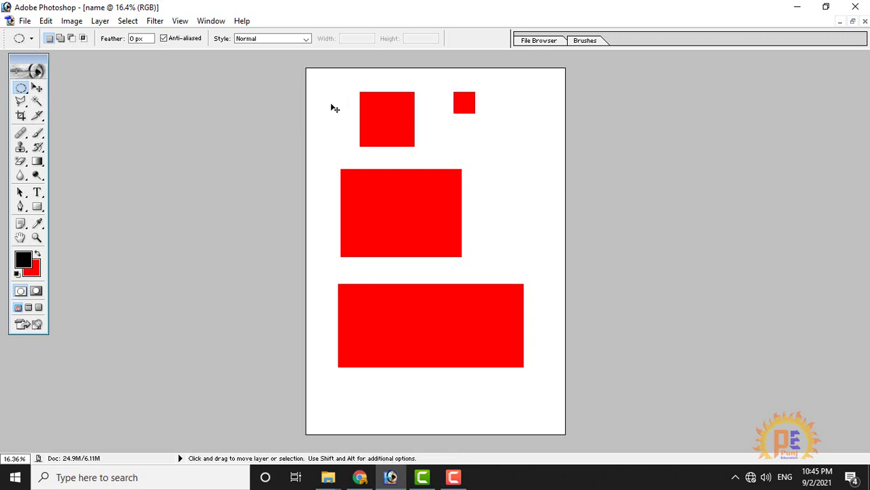
# Fill the entire page with red, and after resetting to the default black and white colors refill it with white
pyautogui.hotkey('ctrl', 'BackSpace')
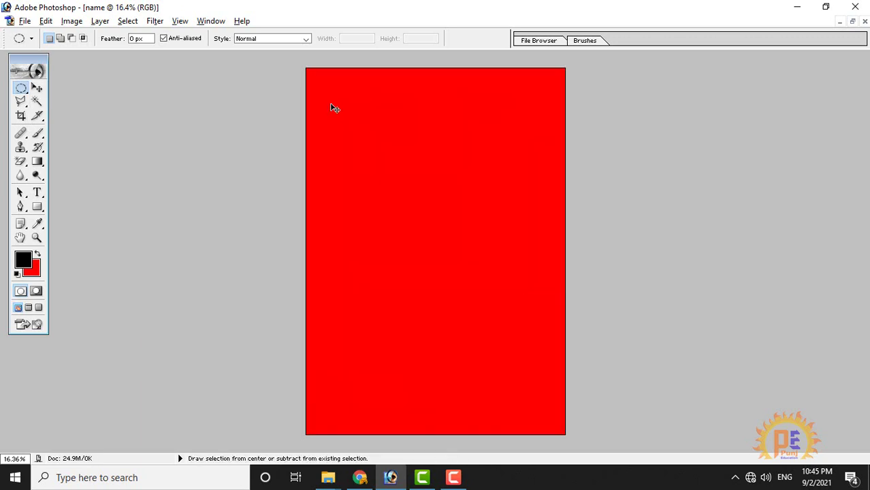
pyautogui.press('d')
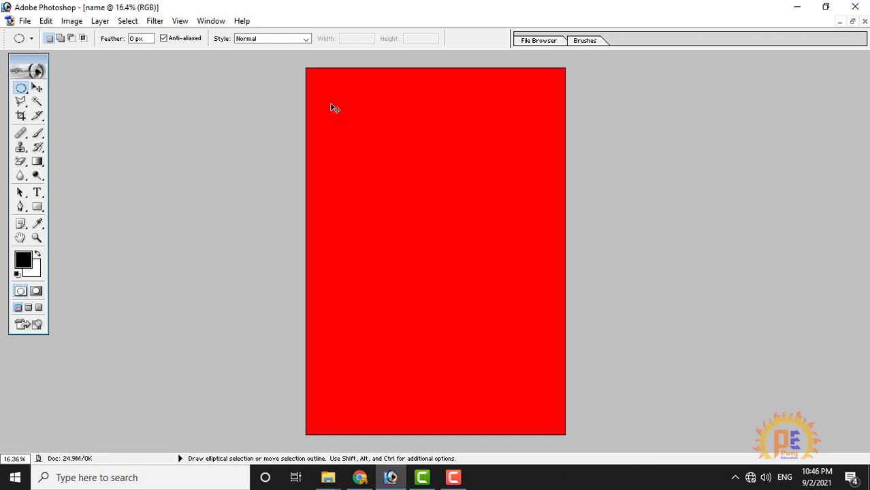
pyautogui.hotkey('ctrl', 'BackSpace')
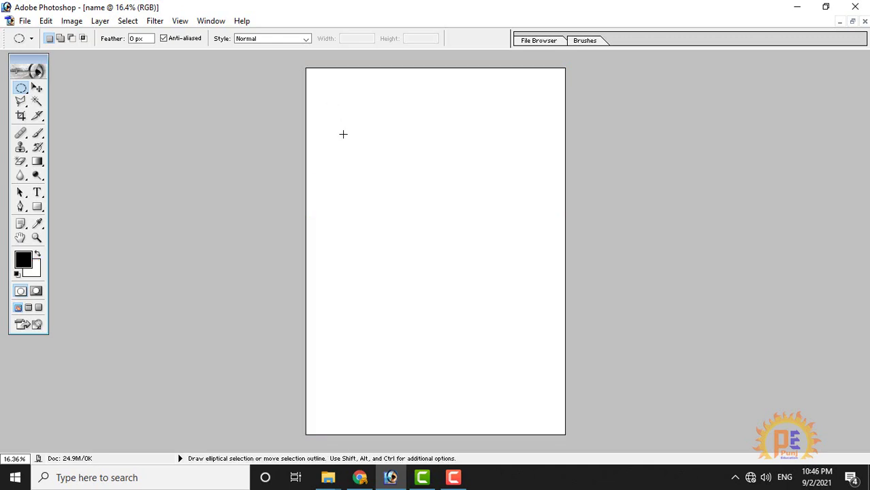
# Select a wide ellipse across the page's upper half and fill it with the black foreground color
pyautogui.moveTo(337, 139); pyautogui.dragTo(525, 185)
pyautogui.moveTo(434, 174); pyautogui.dragTo(528, 220)
pyautogui.hotkey('alt', 'BackSpace')
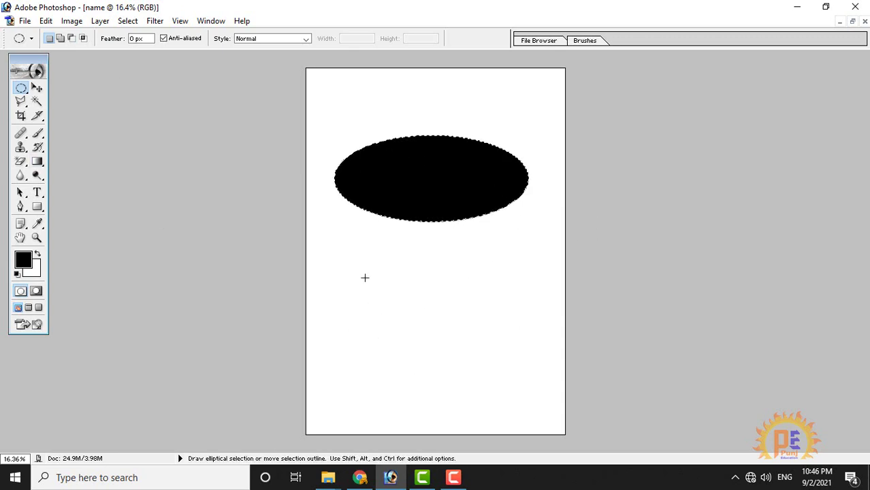
# Select a perfect circle in the page's lower half and fill it with the black foreground color
pyautogui.press('shift')
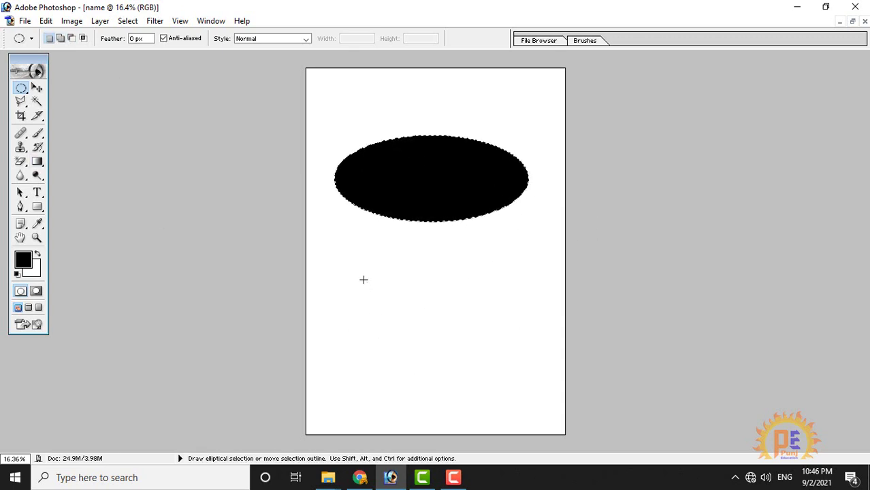
pyautogui.click(367, 297)
pyautogui.moveTo(466, 407); pyautogui.dragTo(493, 412)
pyautogui.hotkey('alt', 'BackSpace')
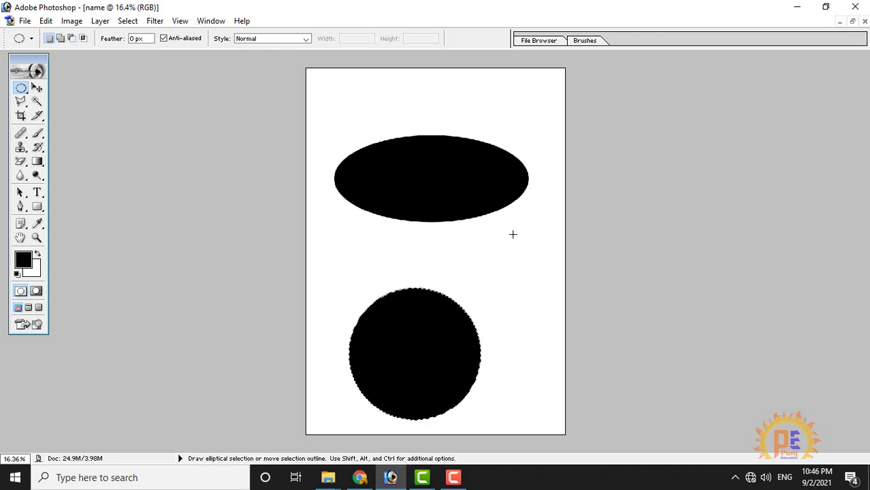
pyautogui.press('shift')
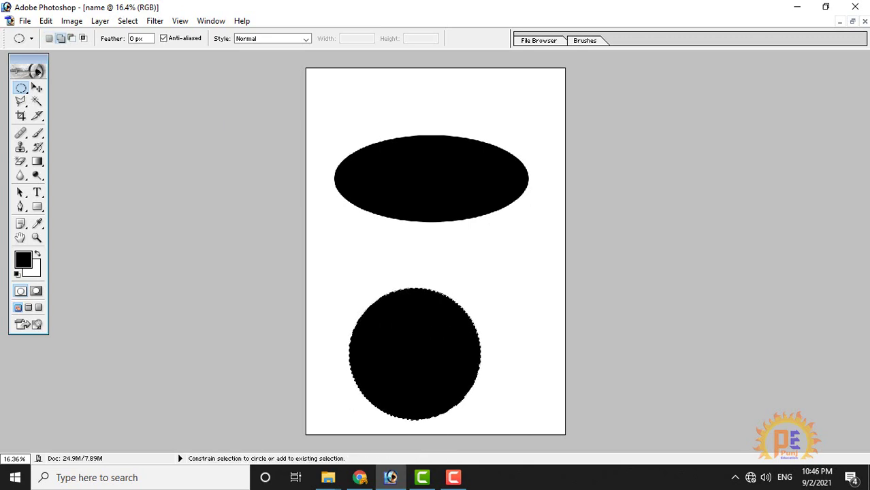
pyautogui.moveTo(373, 250); pyautogui.dragTo(495, 320)
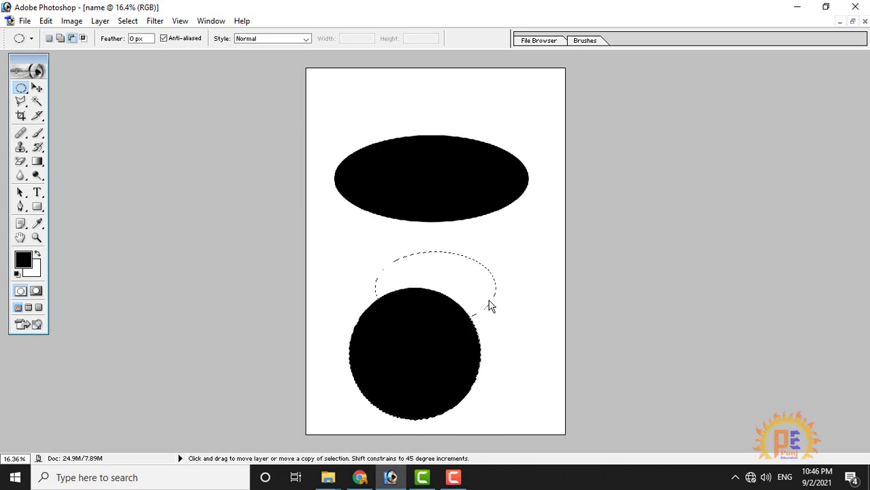
pyautogui.hotkey('ctrl', 'alt', '`')
pyautogui.hotkey('ctrl', 'd')
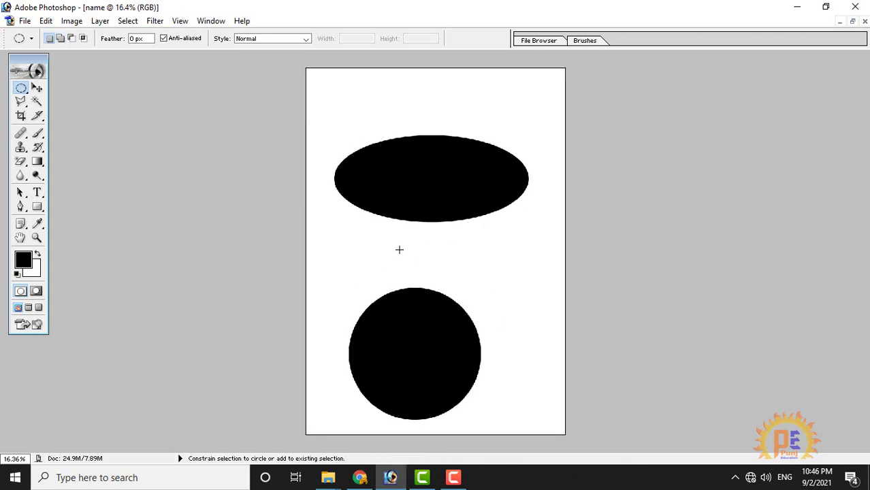
# Draw a circular selection overlapping the upper part of the black circle, and another circle centred on the page's upper edge
pyautogui.moveTo(409, 281); pyautogui.dragTo(489, 339)
pyautogui.moveTo(356, 71); pyautogui.dragTo(473, 188)
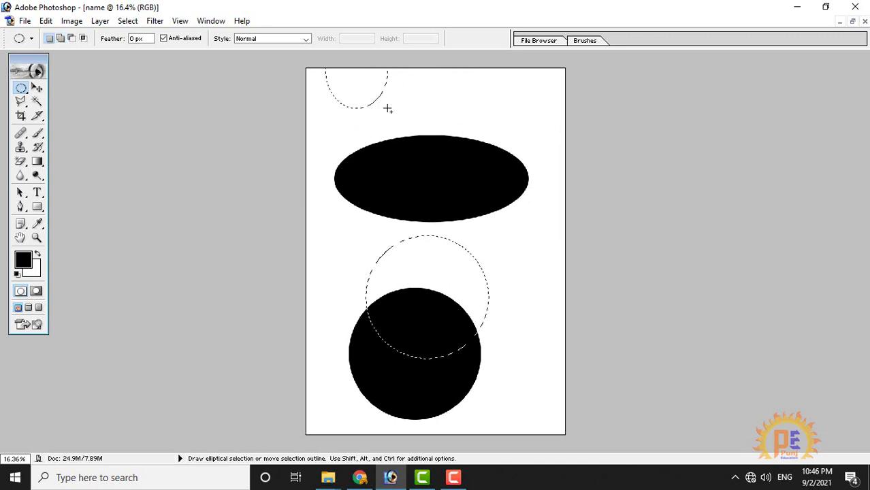